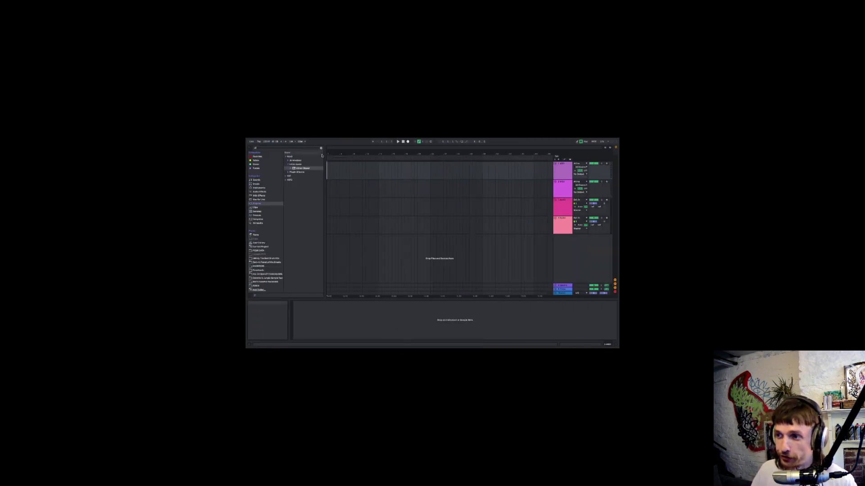
Clear the browser search and open the BWTV SAMPLE PACKS000 sample folder
text(fol)
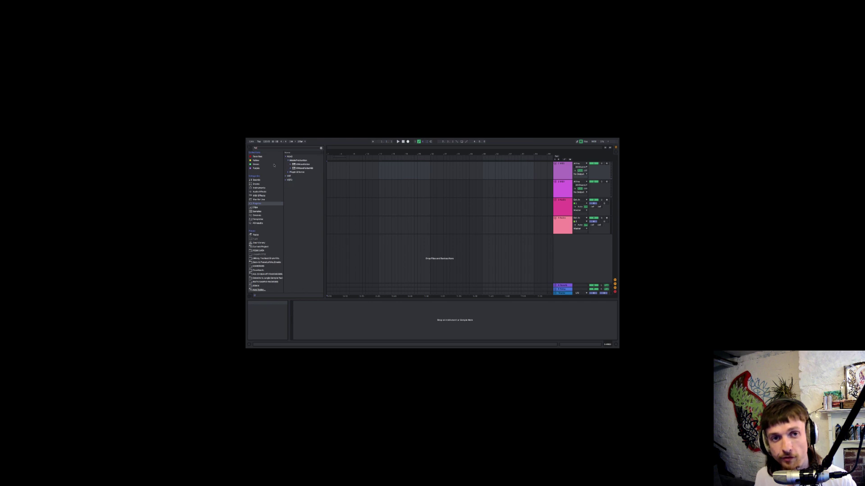
key(BackSpace)
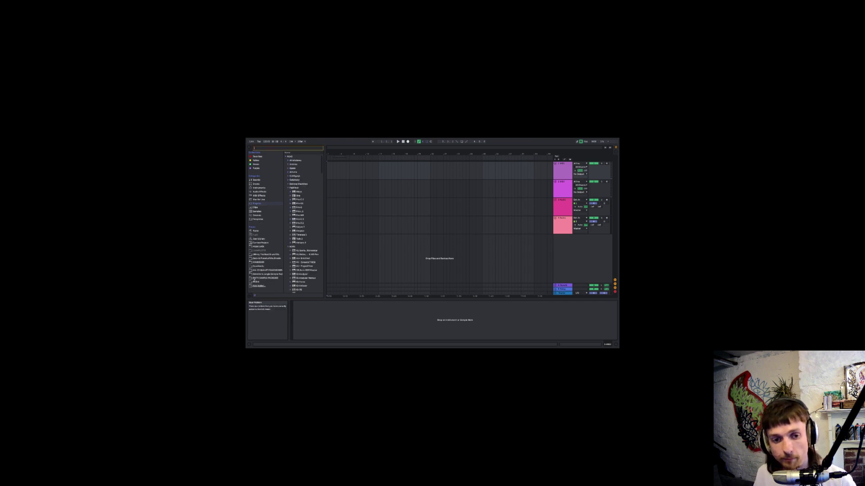
click(261, 278)
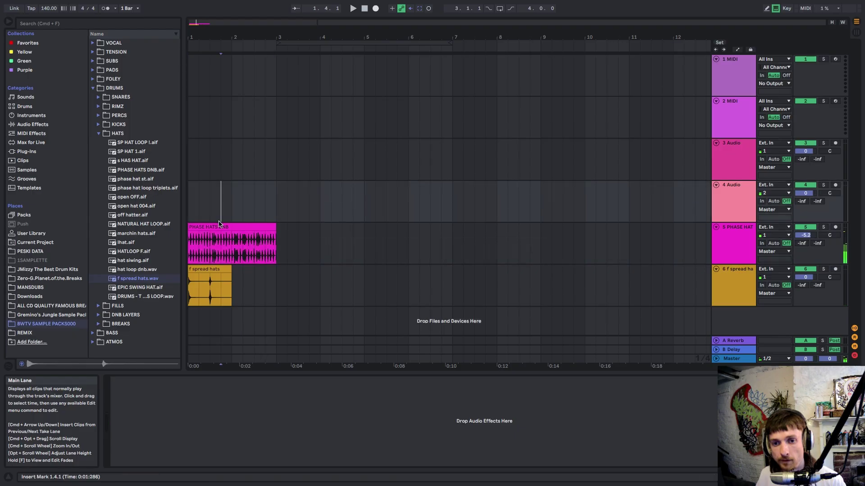
Set the PHASE HATS DNB clip's original tempo to 175 BPM while checking the loop in playback
click(218, 227)
click(217, 445)
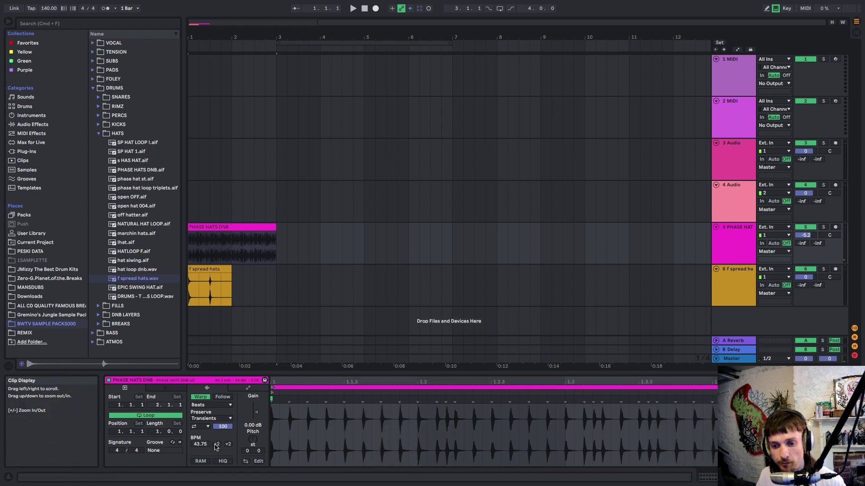
key(space)
click(217, 445)
key(space)
click(227, 444)
click(228, 444)
click(228, 444)
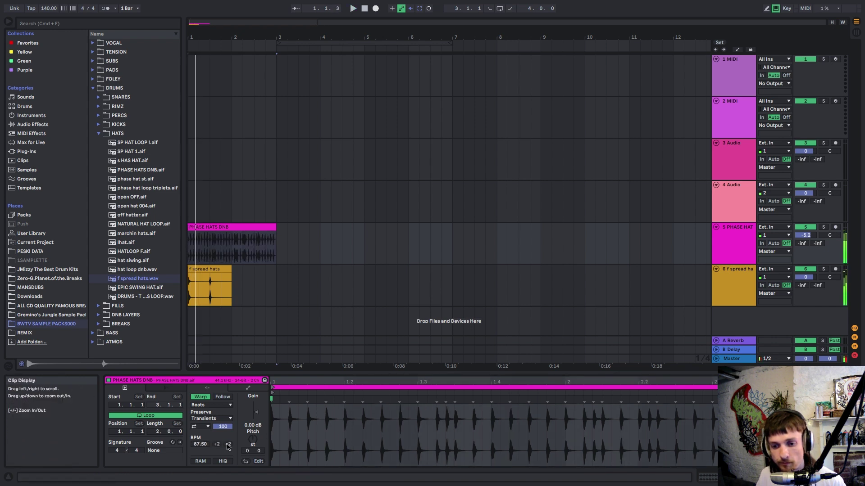
click(227, 445)
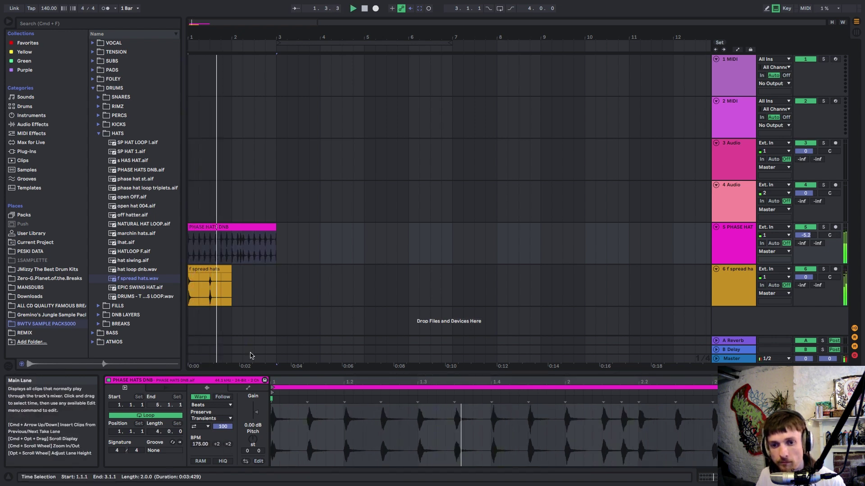
Duplicate the f spread hats clip to fill bars 1 and 2 and play it with the other hat loop
click(218, 268)
key(space)
key(space)
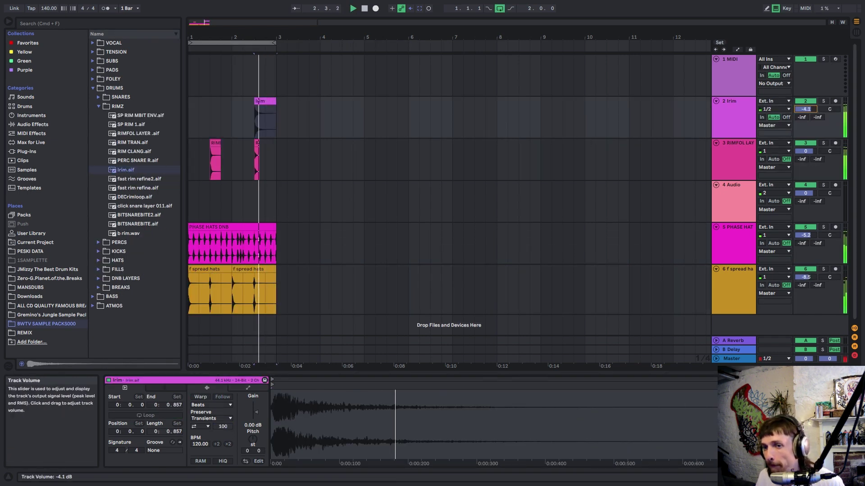
Copy the BITSNAREBITE2 clip to beat 2.2 on the same track
drag(194, 36, 218, 247)
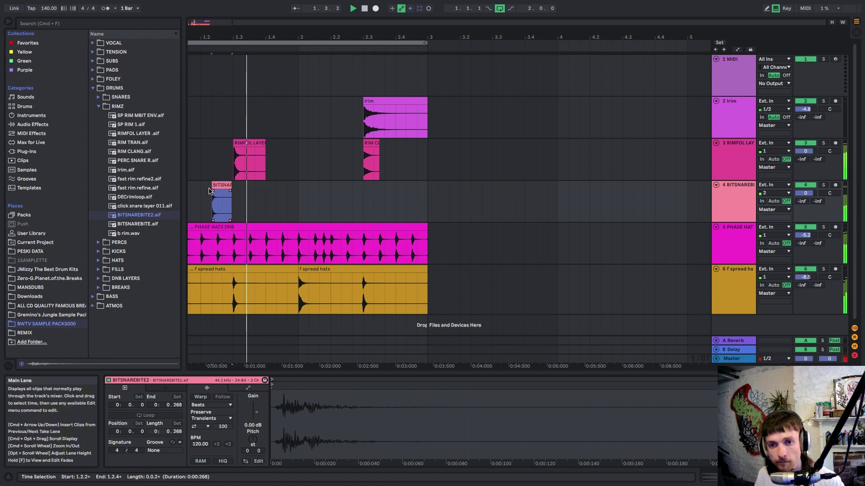
drag(219, 186, 337, 191)
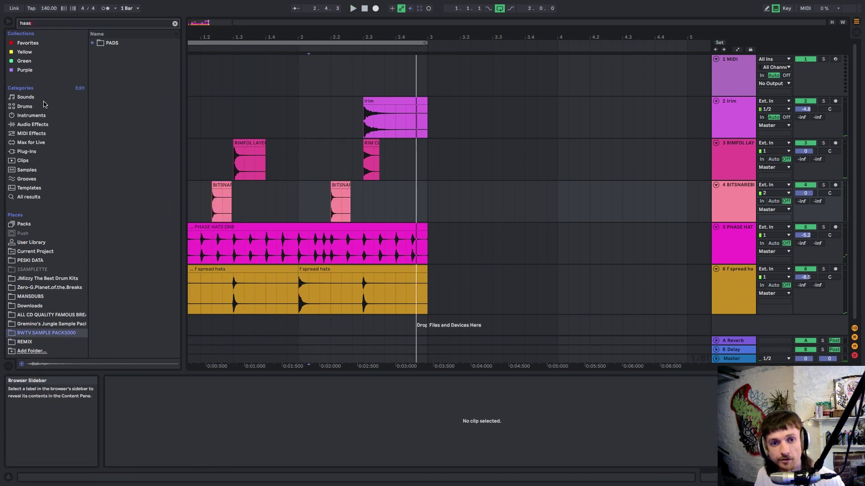
Add the kHs Haas plug-in to the BITSNAREBITE2 track with a right-channel delay of about 3.57 ms
click(42, 153)
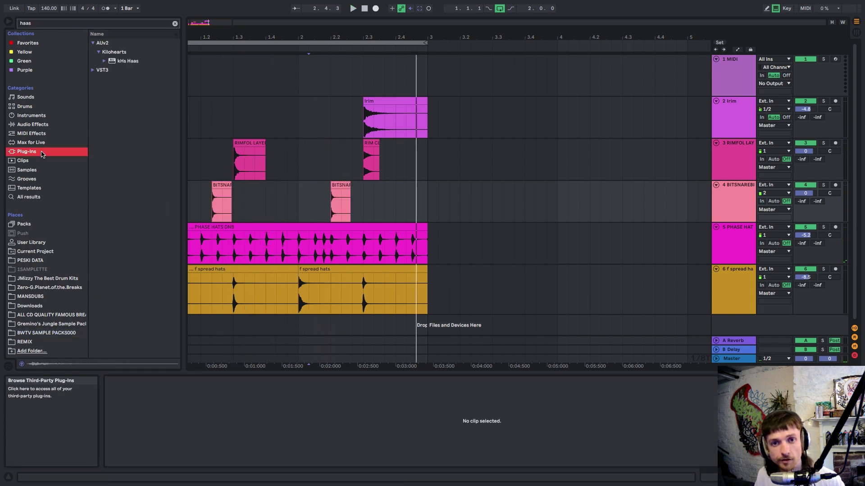
drag(125, 63, 334, 219)
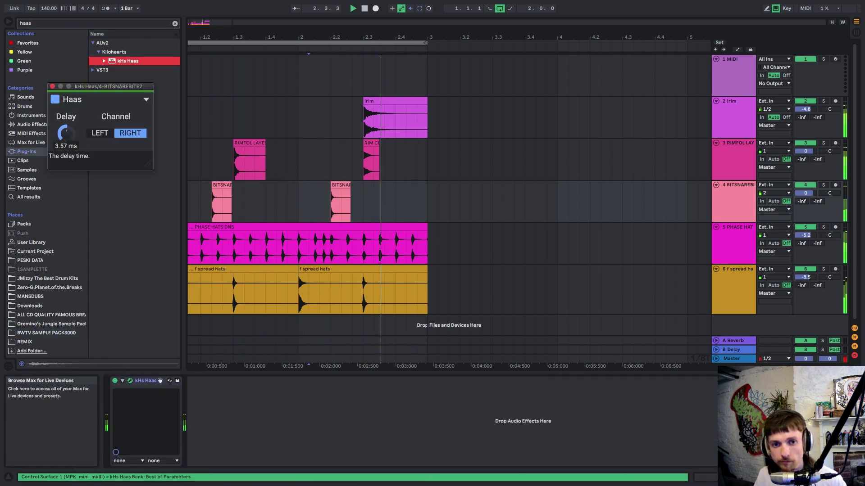
click(52, 87)
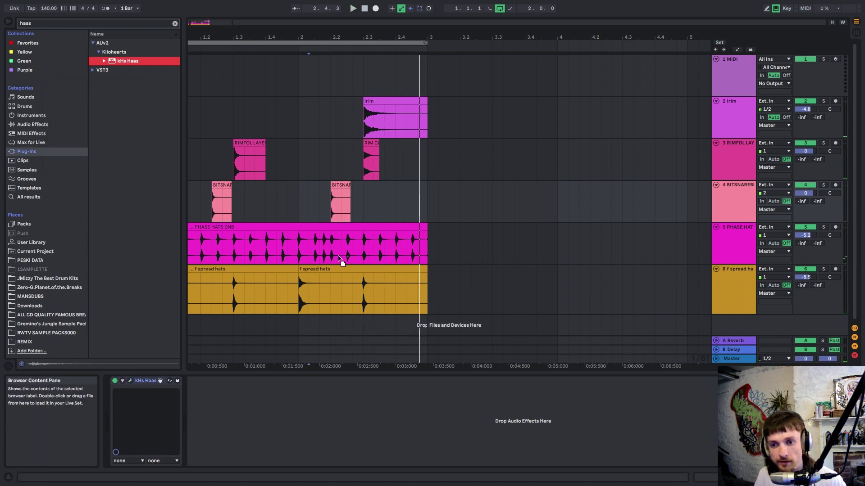
Add kHs Haas to the PHASE HATS DNB track and delay the left channel
drag(341, 261, 341, 261)
click(103, 139)
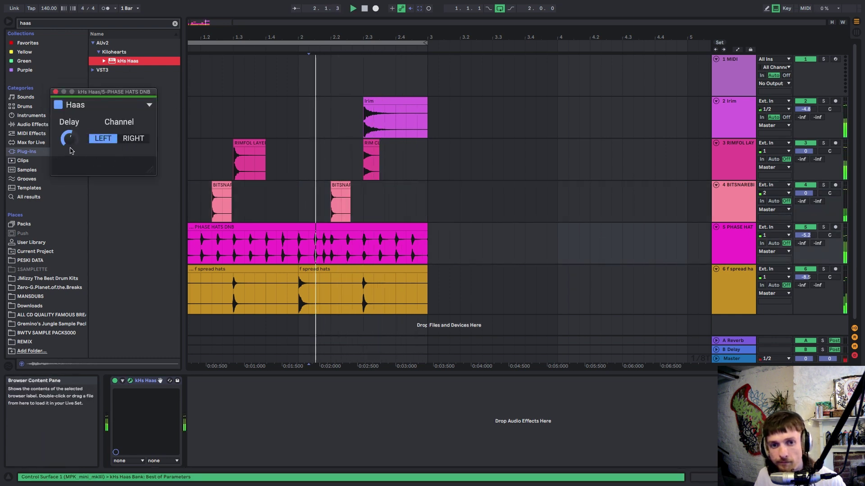
click(55, 91)
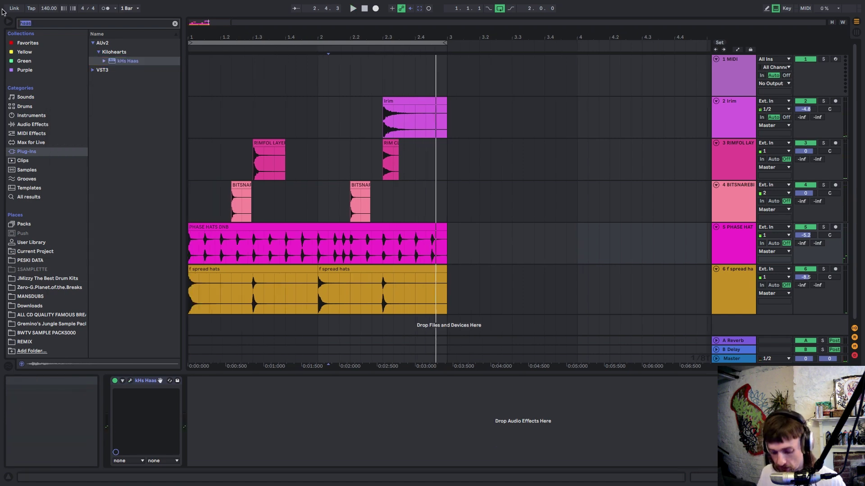
Search the sample folder for "kick" and expand the KICKS folder
text(k)
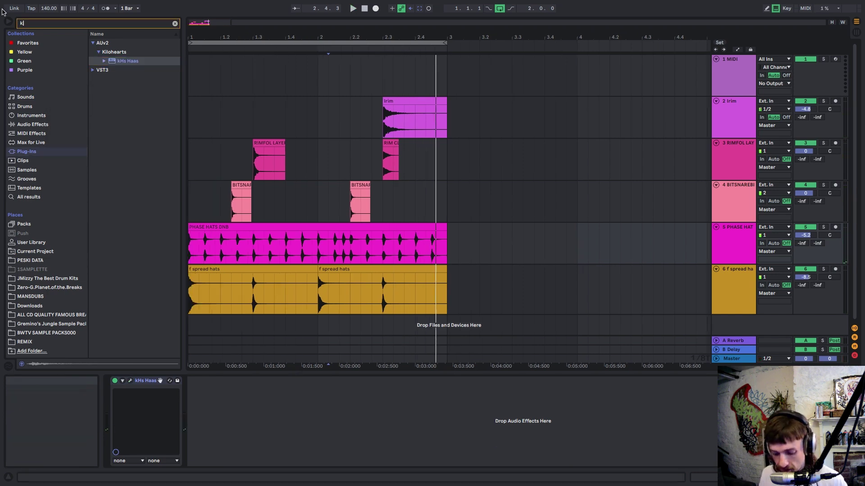
text(ick)
click(98, 60)
Audition kick samples and place SP KICK DBUS TRAN (HARD) on a new track, at the start of bar 1 and under the first BITSNAREBITE2 hit
click(124, 70)
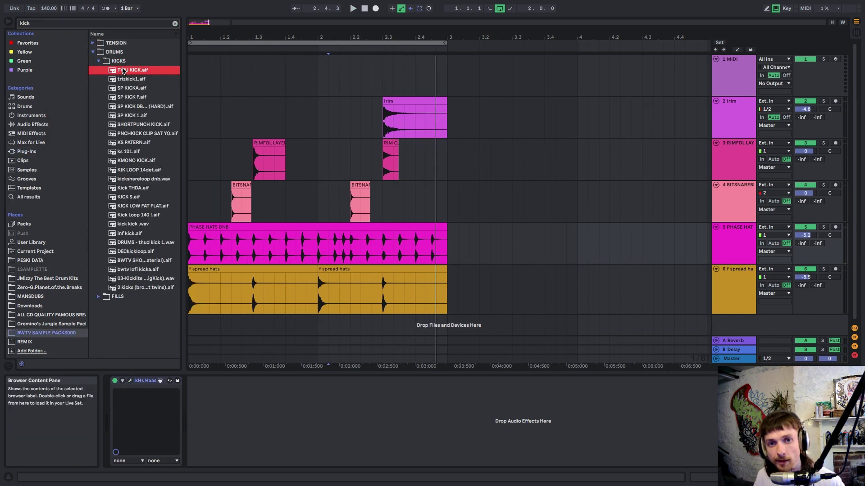
click(126, 106)
click(127, 99)
click(123, 108)
drag(124, 108, 244, 303)
click(205, 298)
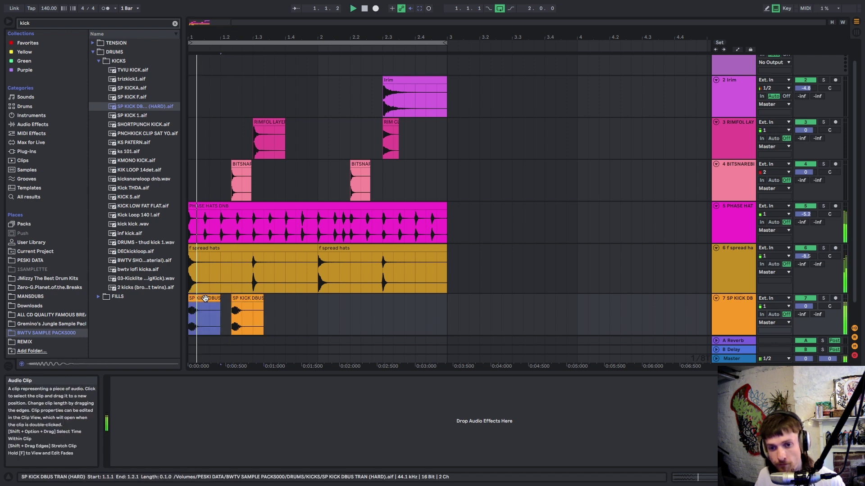
Move the second BITSNAREBITE2 clip onto the kick just after beat 2.2 and transpose it up 5 semitones
mouse_move(357, 165)
mouse_down()
mouse_move(379, 164)
mouse_move(368, 166)
mouse_up()
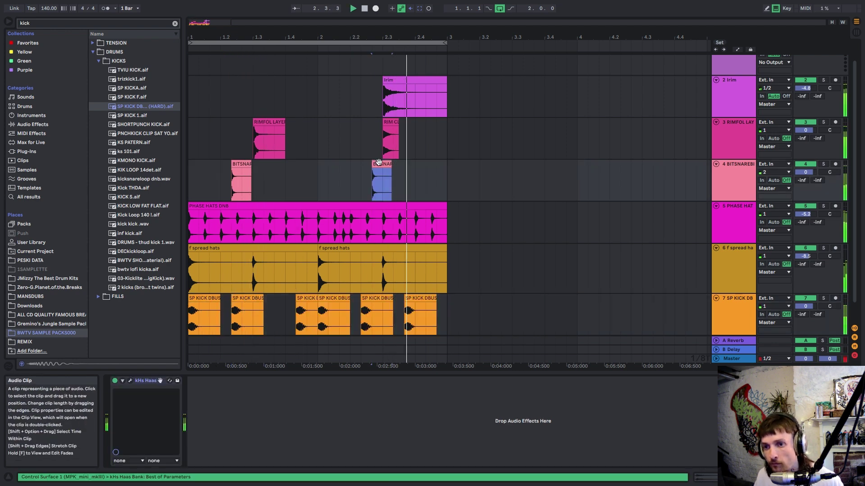
key(space)
double_click(376, 164)
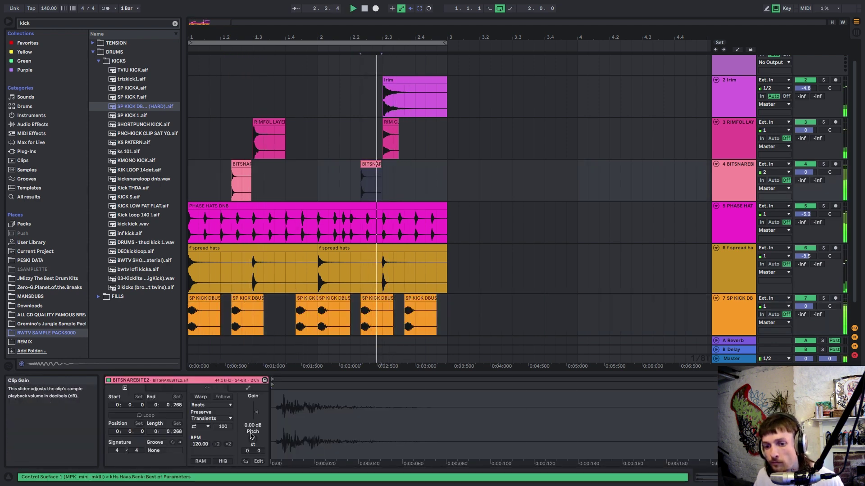
drag(253, 439, 253, 450)
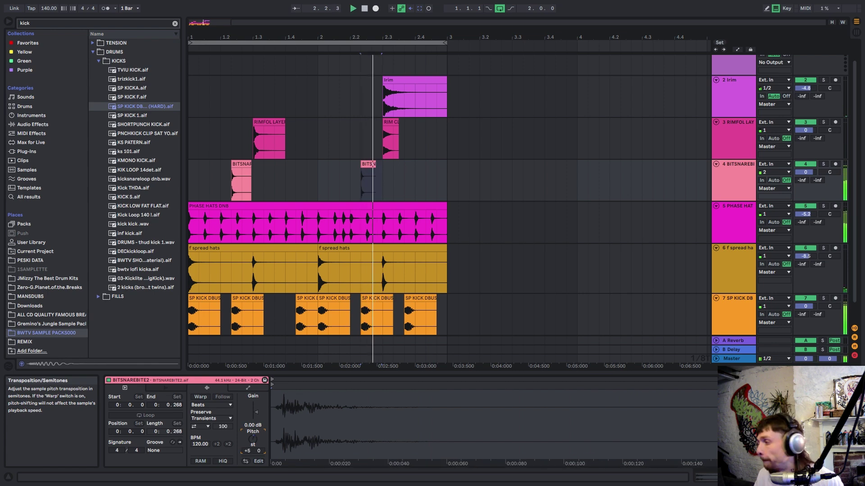
key(space)
Transpose all six SP KICK DBUS clips down 5 semitones
click(406, 297)
drag(457, 308, 188, 315)
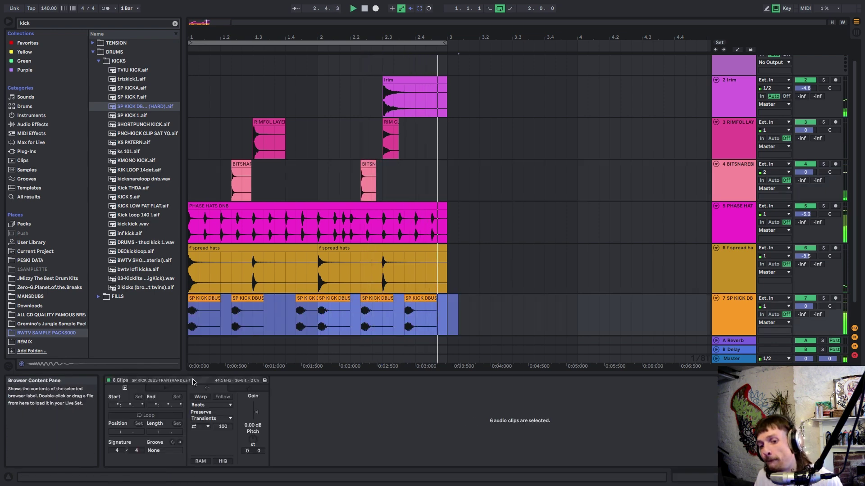
drag(252, 439, 252, 453)
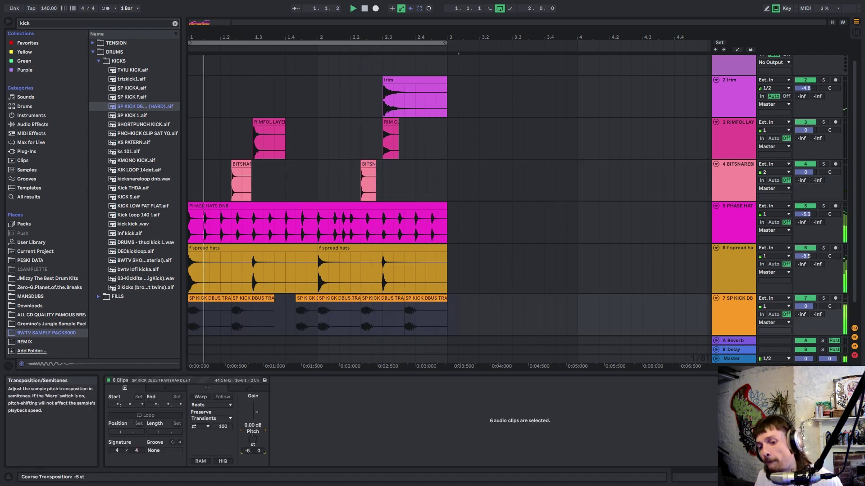
Turn on warping in Beats mode for the six kick clips and set the transient envelope to 58
click(200, 396)
click(222, 426)
text(51)
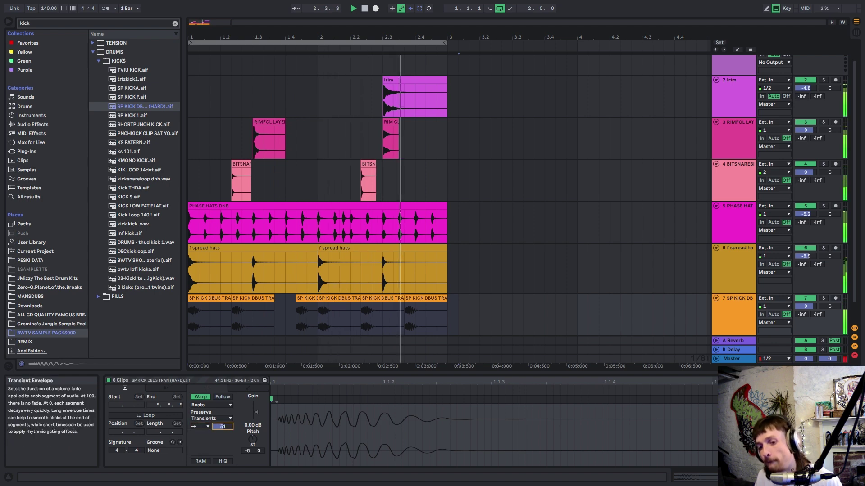
drag(223, 427, 223, 417)
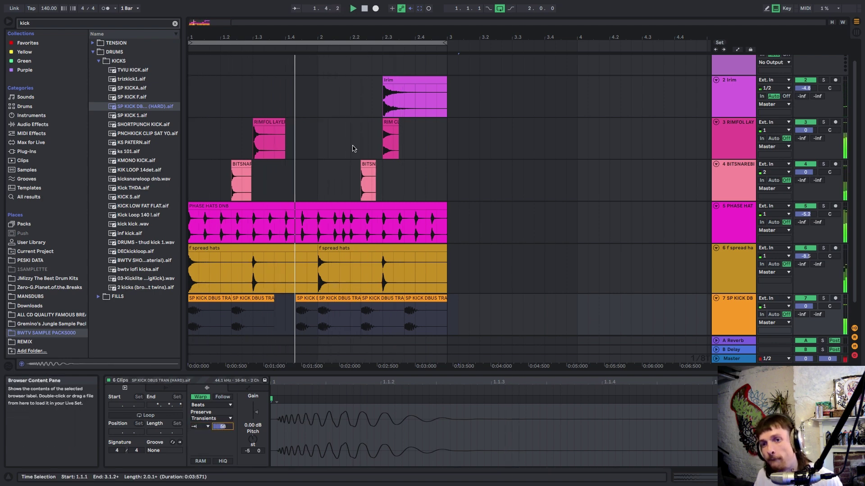
Lower the PHASE HATS track to -6.9 dB, and set track delays of 7 ms on it and 3 ms on the kick track
drag(805, 214, 805, 221)
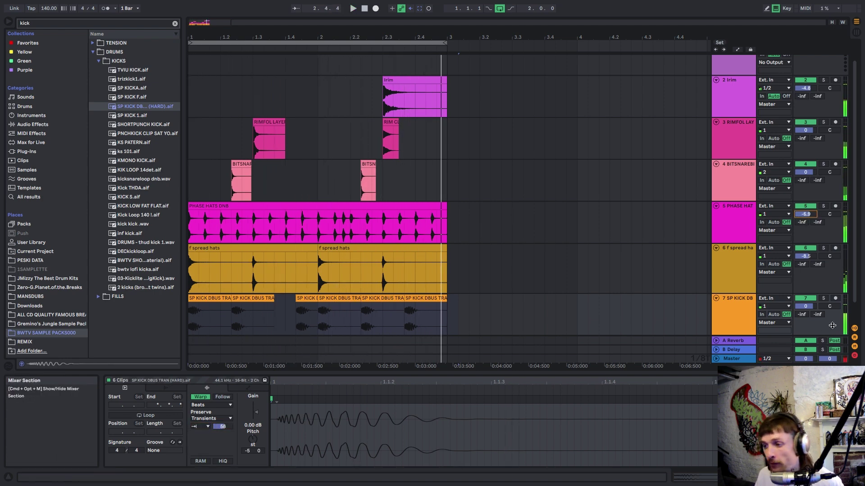
click(855, 357)
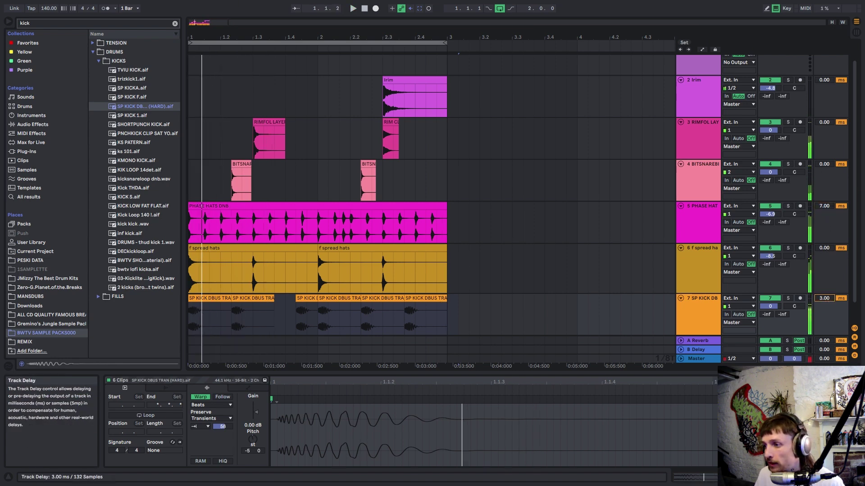
Delay the BITSNAREBITE2 track by 6 ms and the RIMFOL LAYER track by 16 ms, and lower RIMFOL LAYER to -1.4 dB
drag(826, 166, 825, 160)
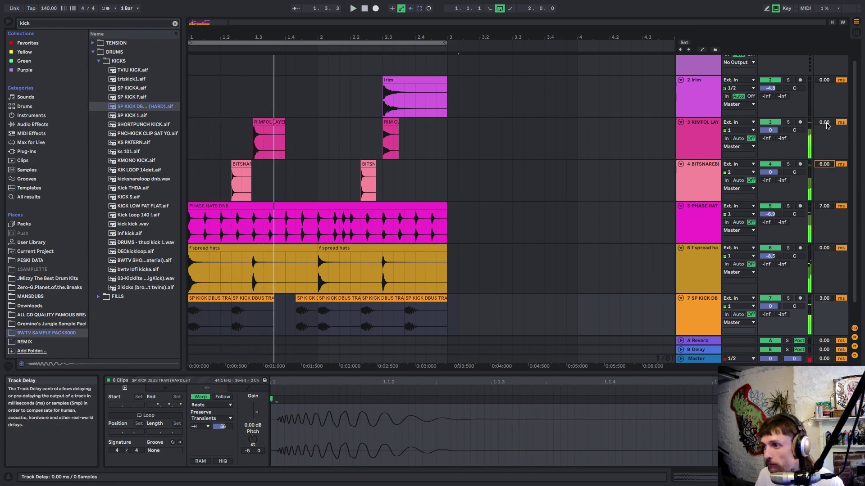
drag(825, 123, 821, 120)
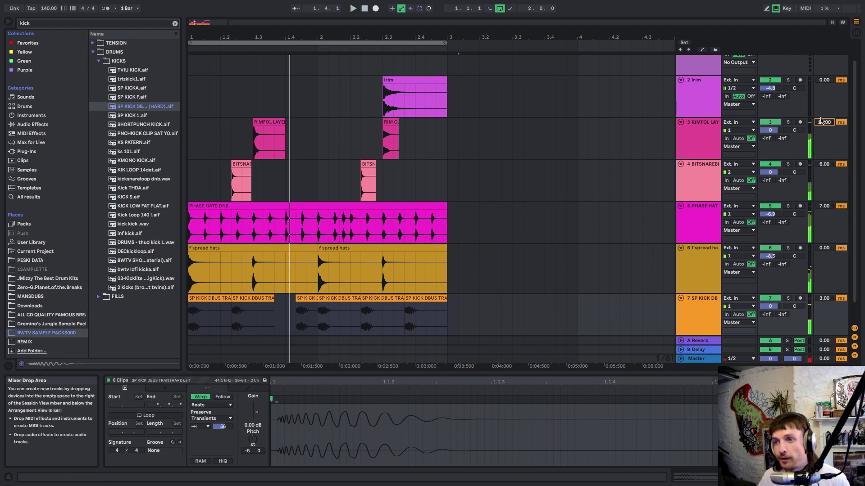
drag(770, 130, 770, 135)
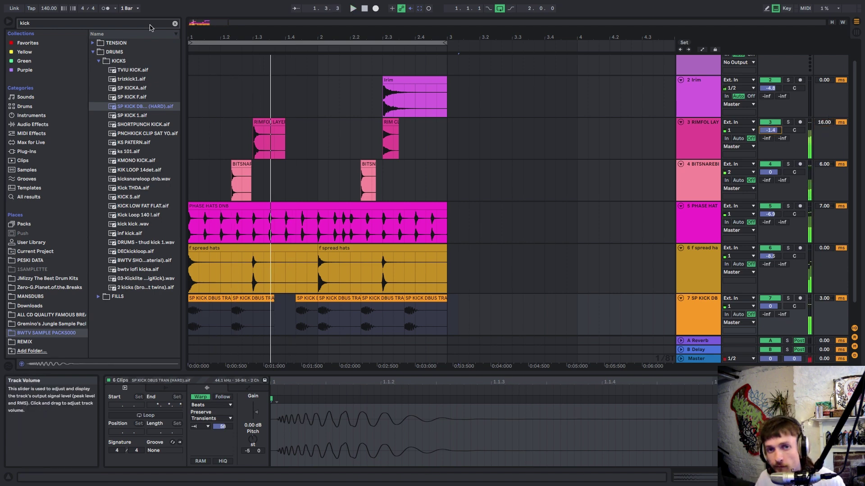
Add the Wider plug-in to the RIMFOL LAYER track with a width of about 17%
click(46, 24)
text(wider)
key(Down)
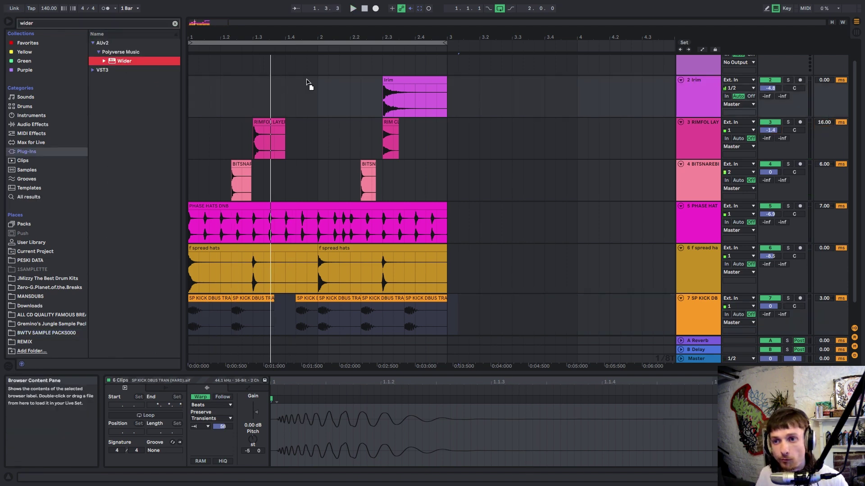
drag(283, 138, 283, 139)
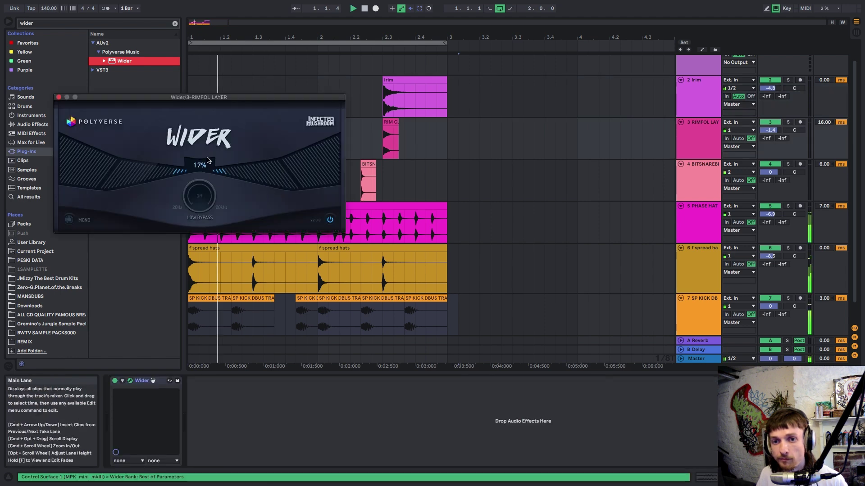
key(space)
click(59, 97)
Search the browser for "mono"
key(super+f)
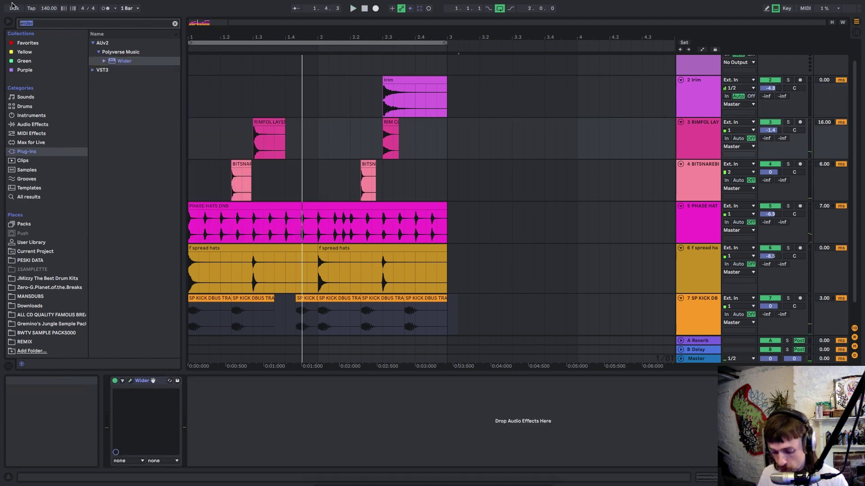
text(mono)
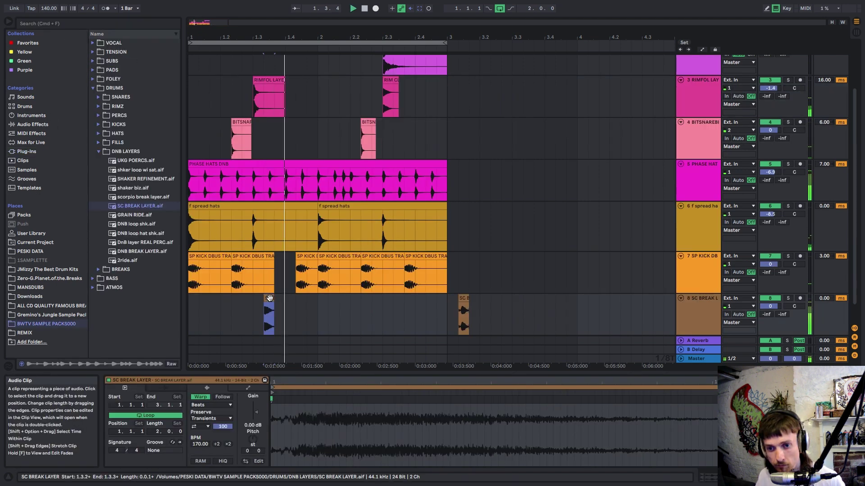
Turn off warping for the SC BREAK LAYER clip near beat 1.3 and transpose it up 5 semitones
click(201, 397)
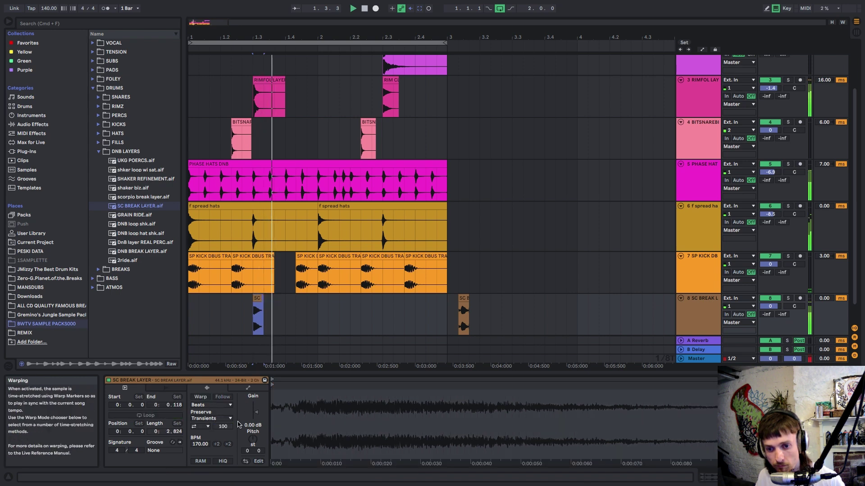
drag(253, 439, 252, 430)
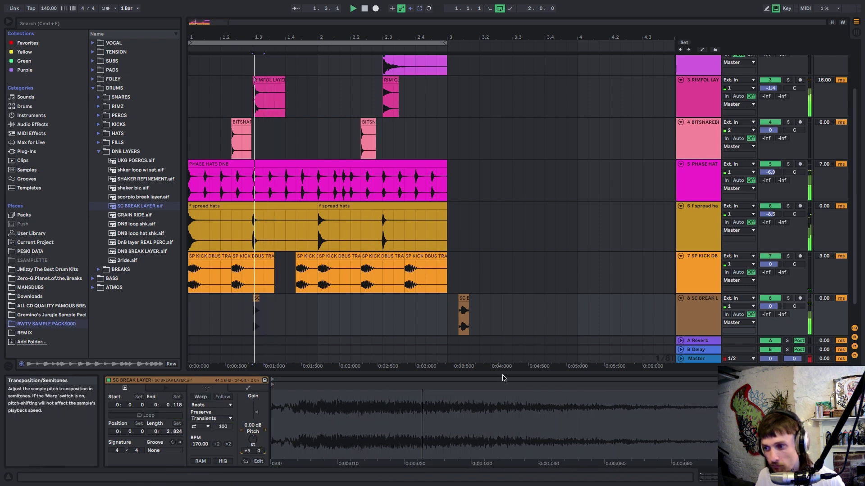
Delay the SC BREAK LAYER track by 4 ms
drag(825, 298, 824, 292)
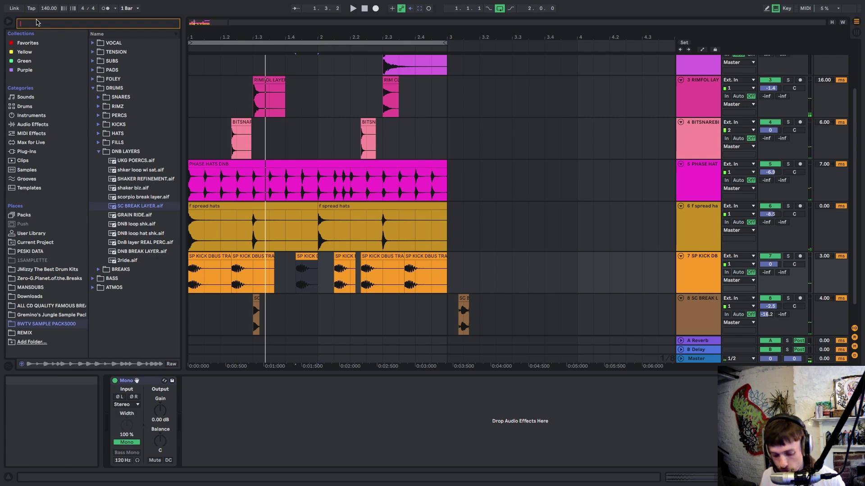
Add the Initial Clipper plug-in to the SP KICK DBUS TRAN track and play the loop
text(cli)
click(27, 151)
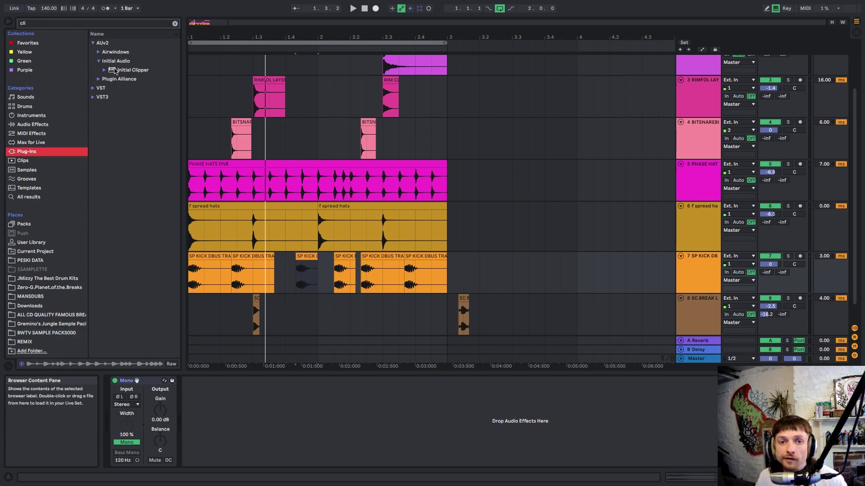
double_click(133, 70)
key(space)
key(space)
key(space)
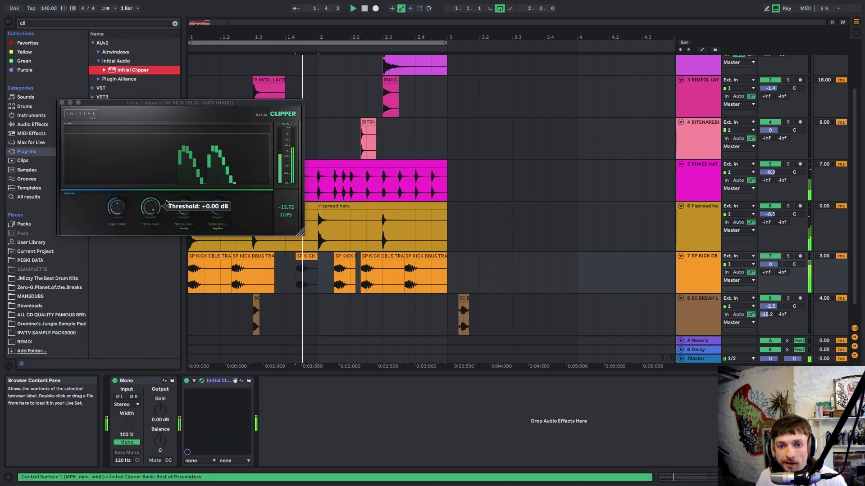
Raise both the positive and the negative saturation of the clipper on the kick track while the loop plays
drag(183, 207, 185, 162)
key(space)
key(space)
key(space)
drag(220, 216, 221, 171)
key(space)
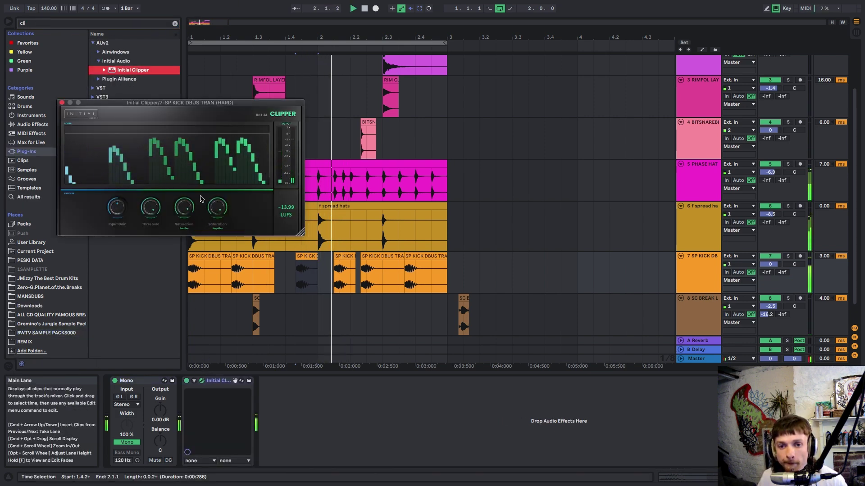
Set the kick clipper's threshold to about -2.79 dB and its input gain to about -2.34 dB
key(space)
key(space)
drag(116, 213, 115, 233)
key(space)
key(space)
drag(150, 209, 143, 256)
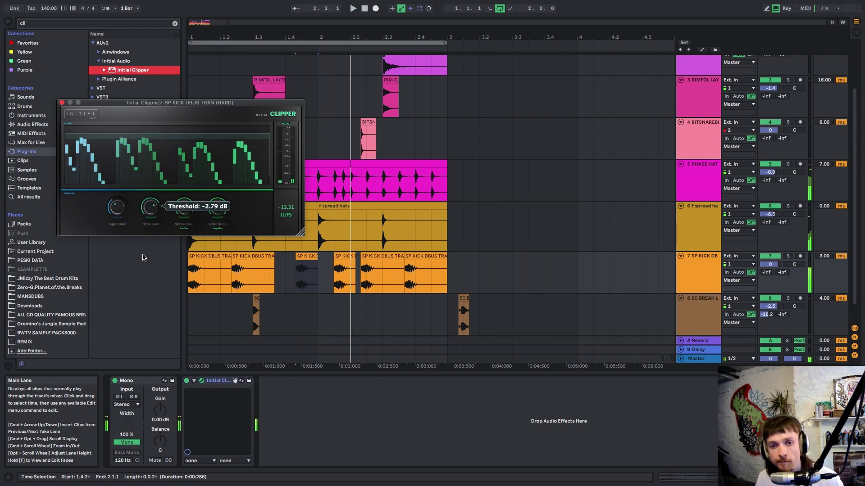
key(space)
key(space)
drag(117, 212, 118, 193)
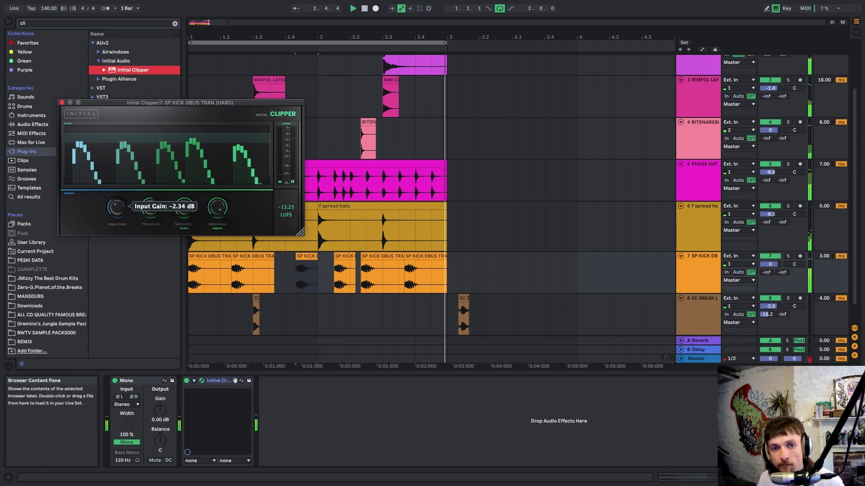
Group the drum tracks and name the group "drums"
click(701, 261)
scroll(700, 261, up, 3)
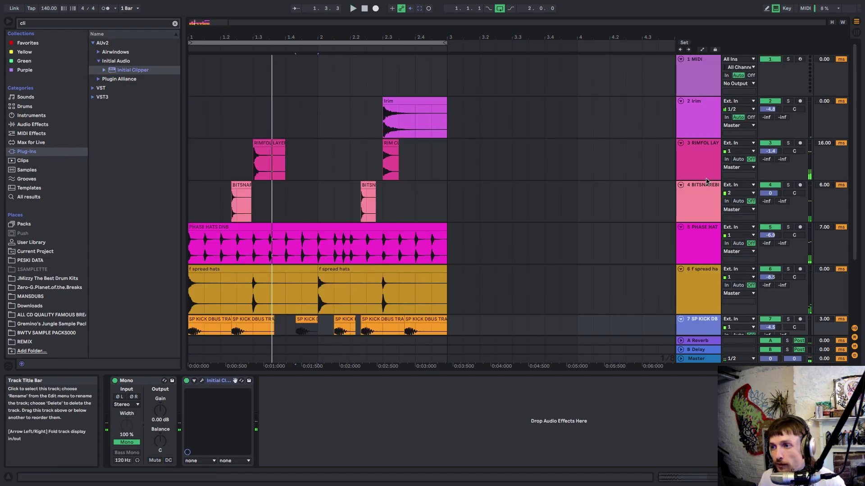
shift+click(701, 123)
key(super+g)
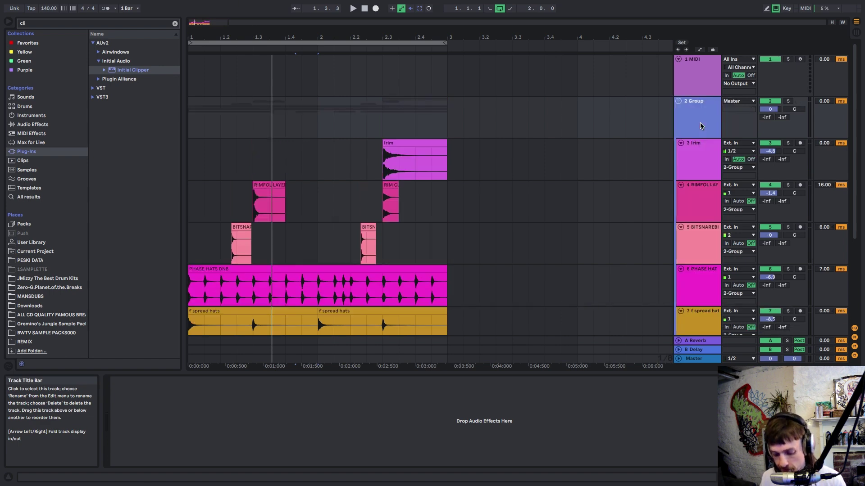
Add the MBitFun plug-in to the drums group and set its Bits value to 15
key(super+f)
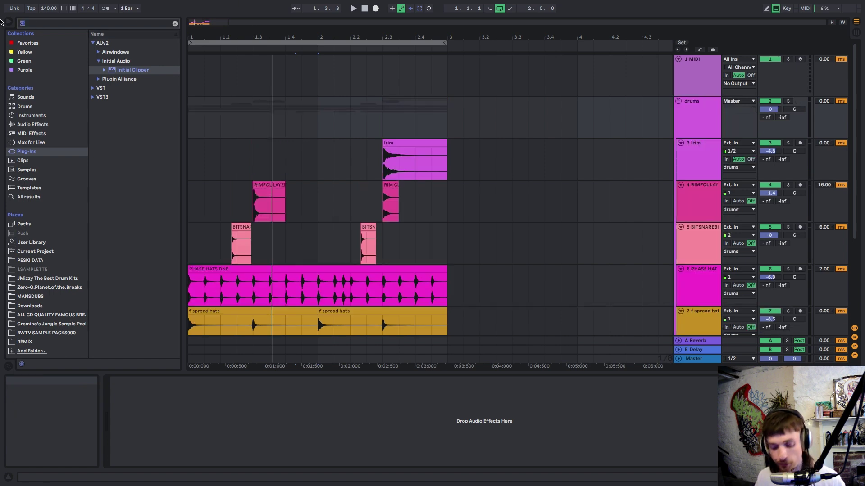
text(mbit)
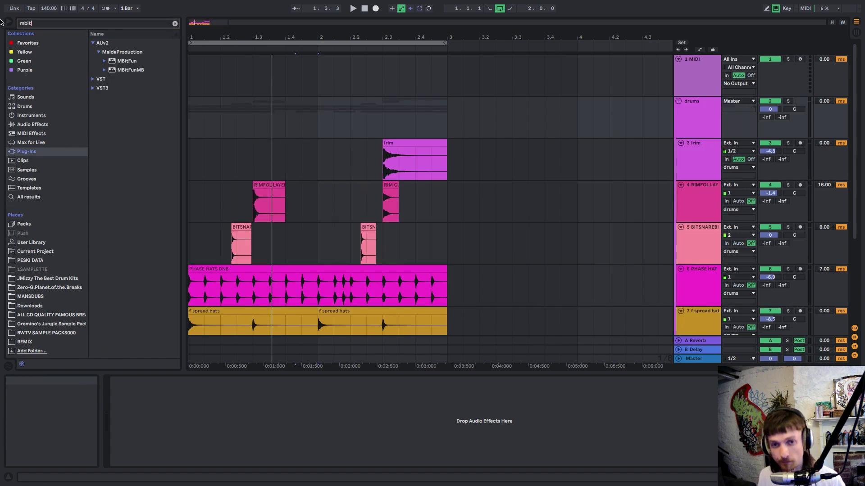
double_click(122, 62)
key(space)
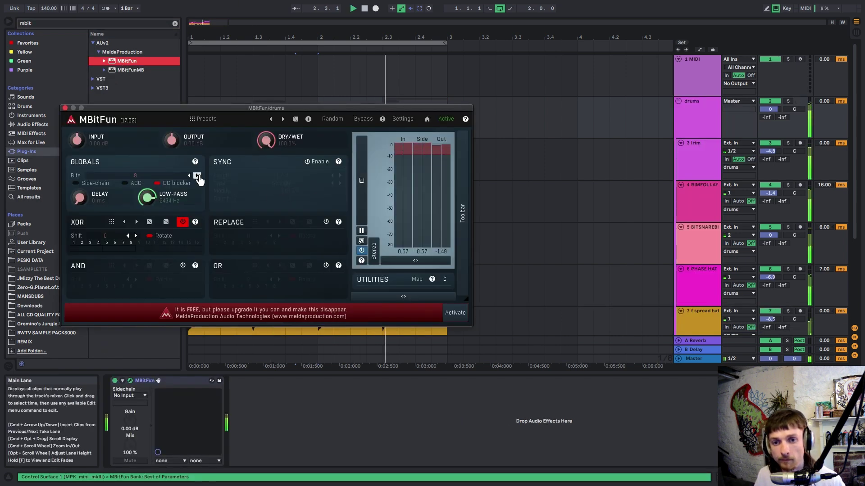
click(198, 177)
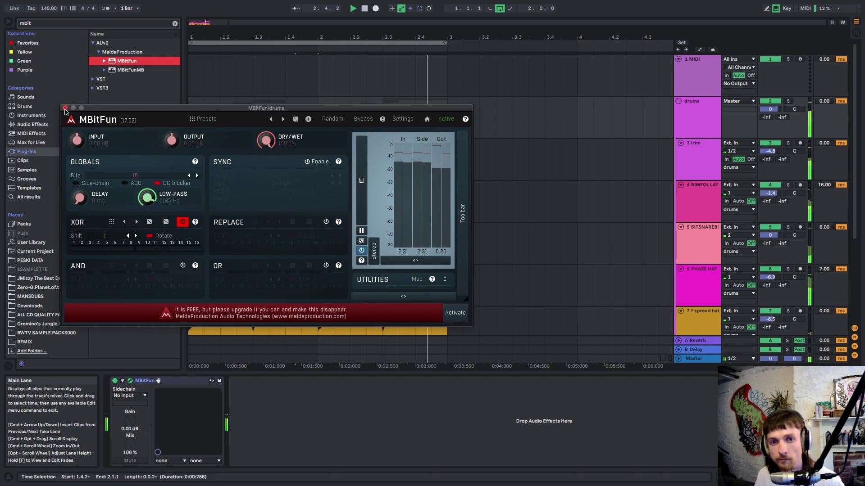
click(65, 109)
Add SYS Comp to the drums group with threshold -19.8, ratio 3.0, attack 36.9, release 25.8 and output 9.4 dB
key(super+f)
text(c)
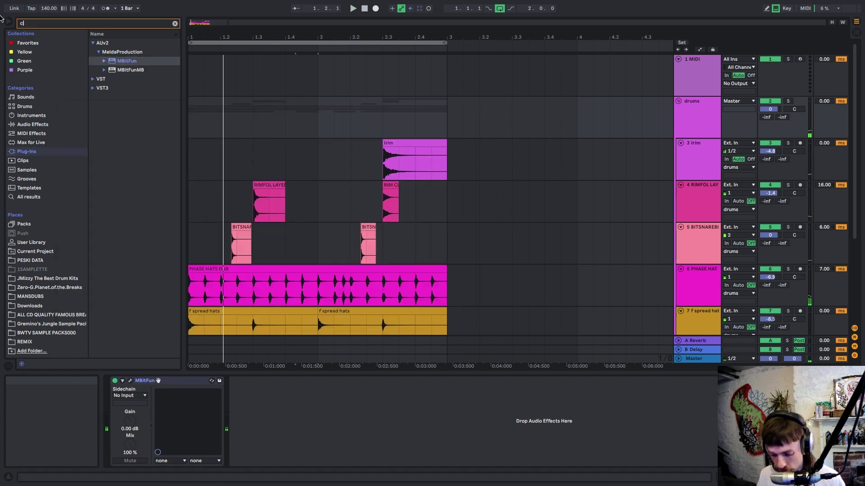
text(om)
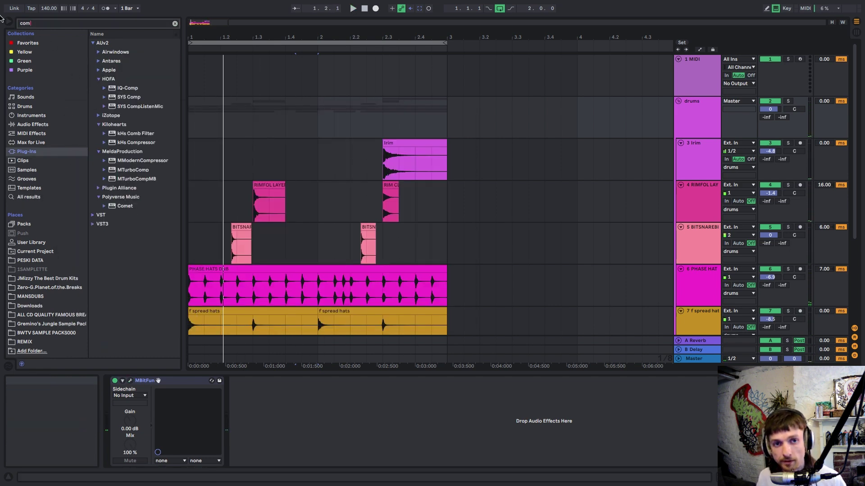
double_click(128, 97)
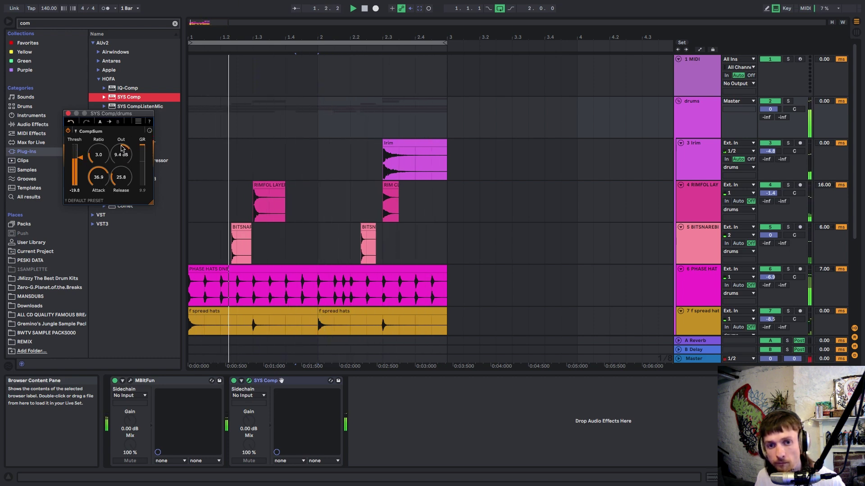
Add Initial Clipper after SYS Comp on the drums group and adjust its input gain and positive and negative saturation
key(super+f)
text(c)
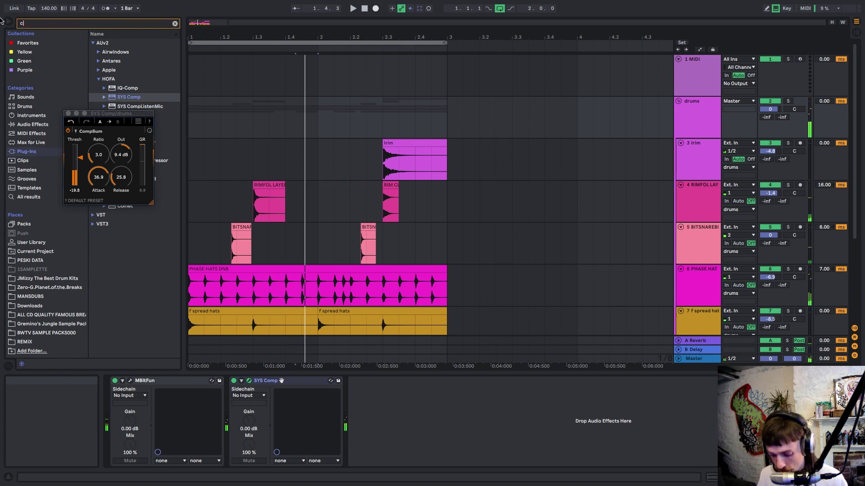
text(li)
double_click(133, 70)
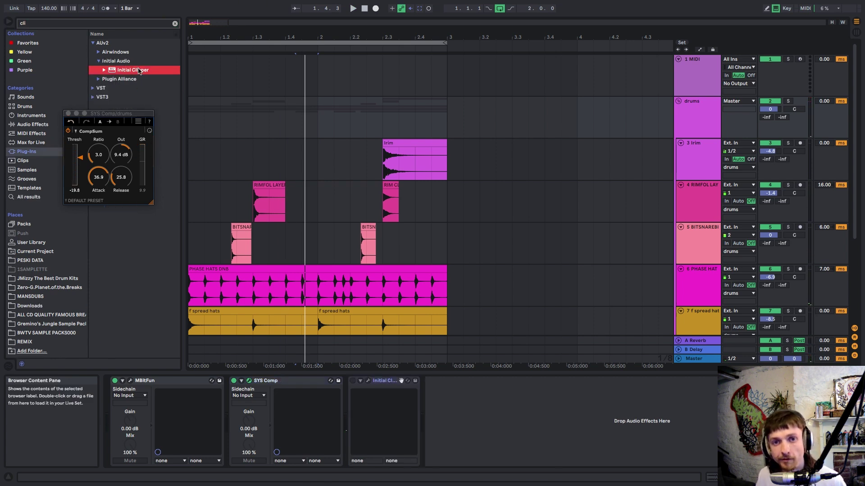
key(space)
drag(125, 222, 125, 236)
drag(227, 223, 227, 193)
drag(193, 223, 160, 229)
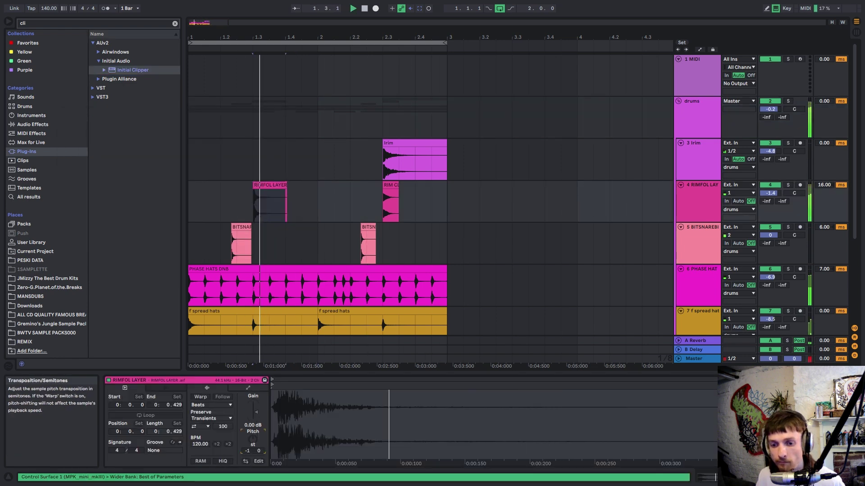
Transpose the RIMFOL LAYER clip near beat 1.3 down 1 semitone and the lrim clip at beat 2.3 up 1 semitone
drag(255, 437, 255, 444)
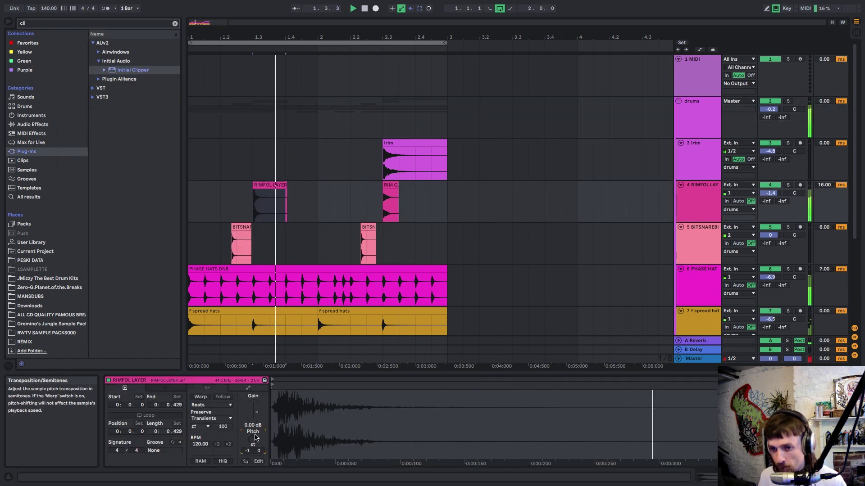
click(390, 203)
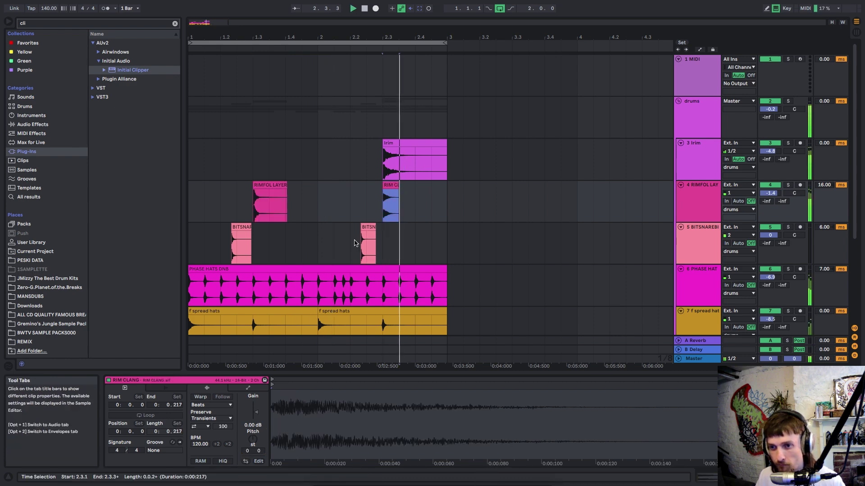
click(389, 145)
mouse_move(253, 439)
mouse_down()
mouse_move(253, 445)
mouse_move(253, 435)
mouse_up()
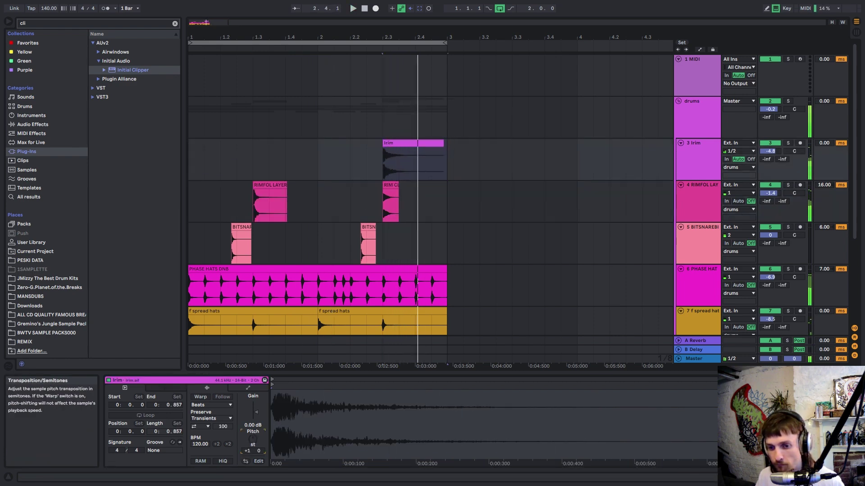
Transpose the first BITSNAREBITE2 clip up 3 semitones
click(241, 245)
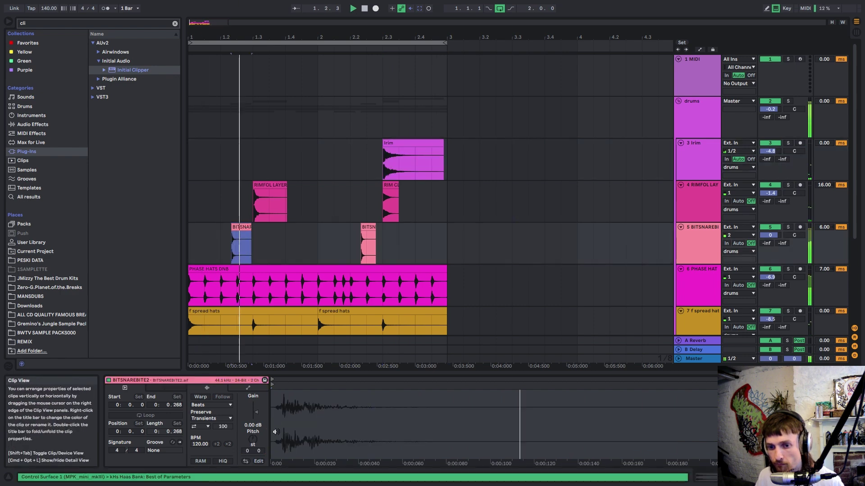
drag(253, 439, 253, 428)
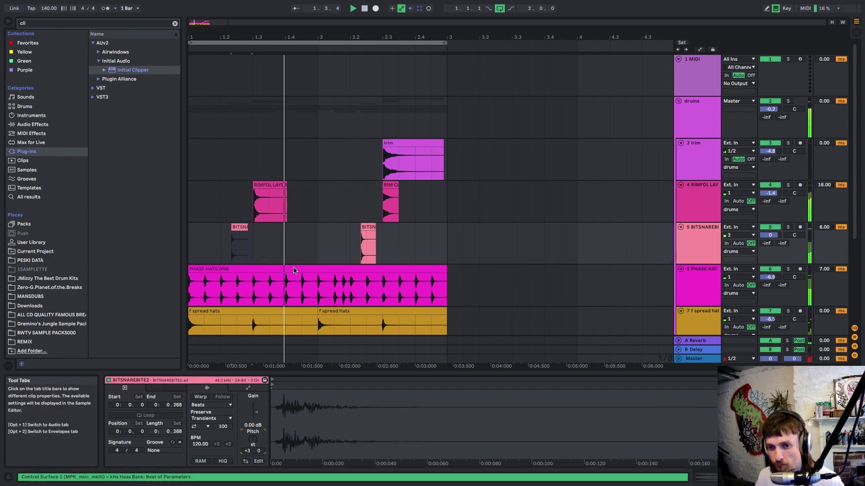
Transpose the first f spread hats clip down 3 semitones and lower the volume of its track
scroll(277, 268, down, 3)
click(276, 268)
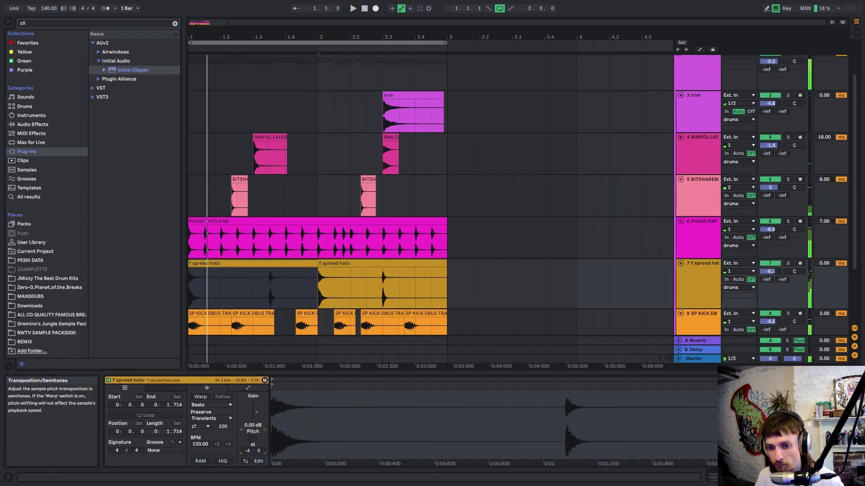
drag(253, 438, 253, 434)
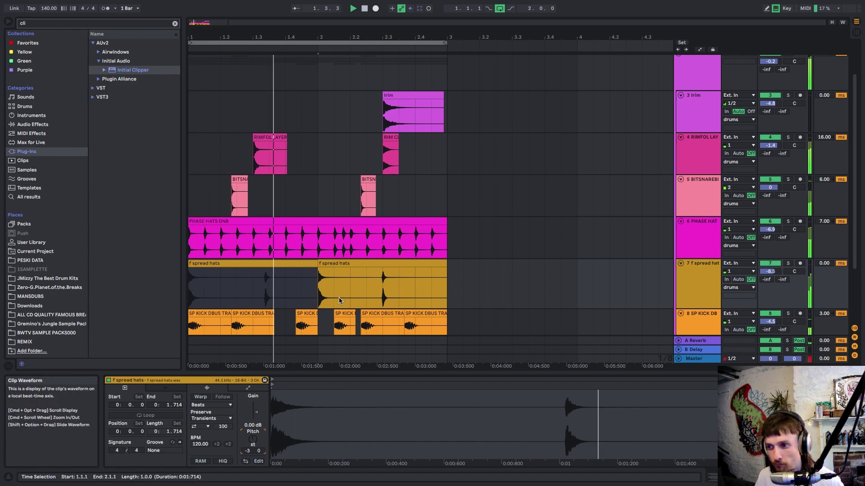
drag(769, 271, 769, 276)
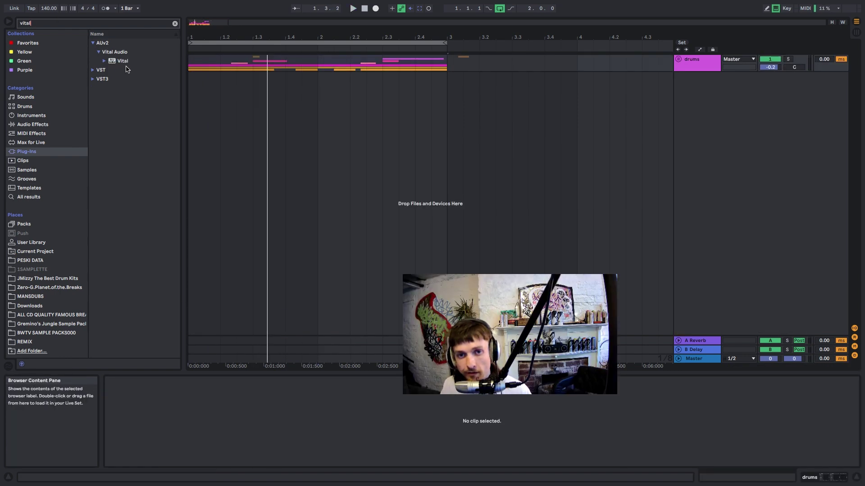
Add a Vital instrument track with a short MIDI clip at the start and duplicate the track three times
drag(123, 61, 268, 121)
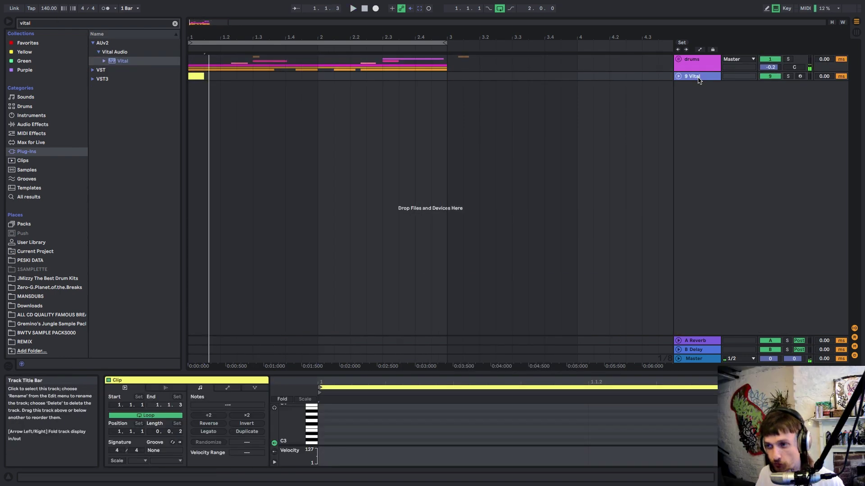
key(super+d)
key(ctrl+d)
key(ctrl+d)
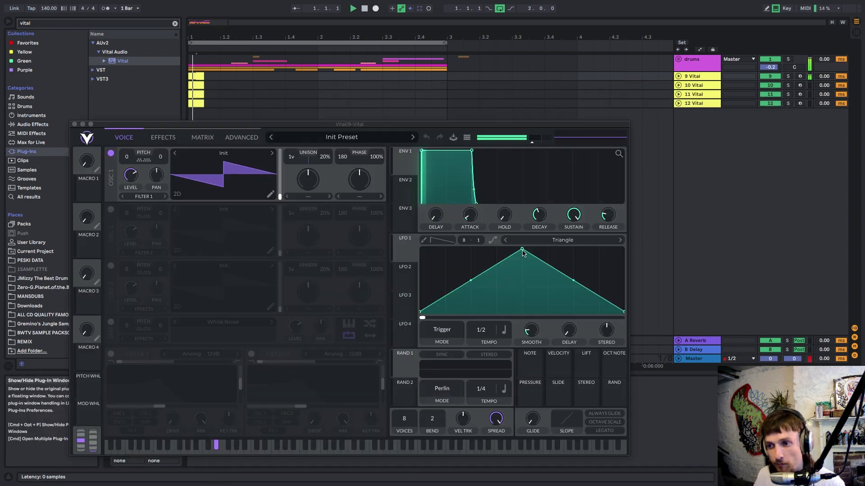
In the first Vital, lengthen the release of envelope 1, raise the output volume slightly and limit the voices to 2
drag(606, 223, 607, 217)
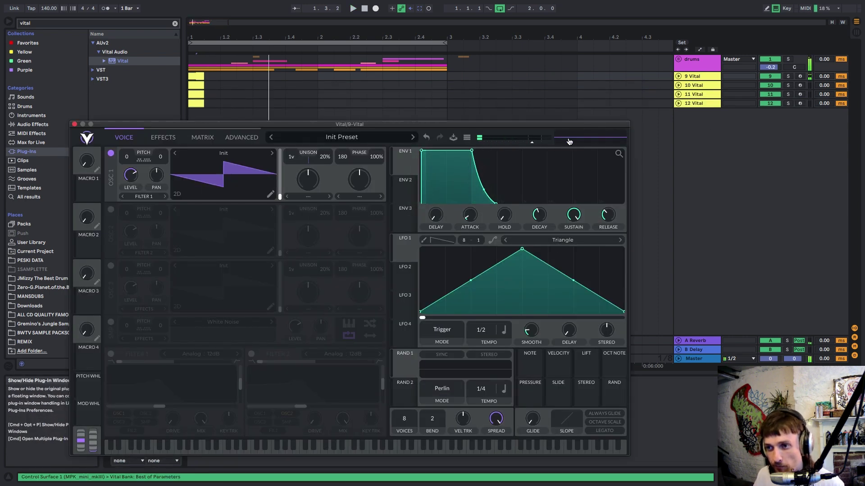
drag(541, 143, 543, 142)
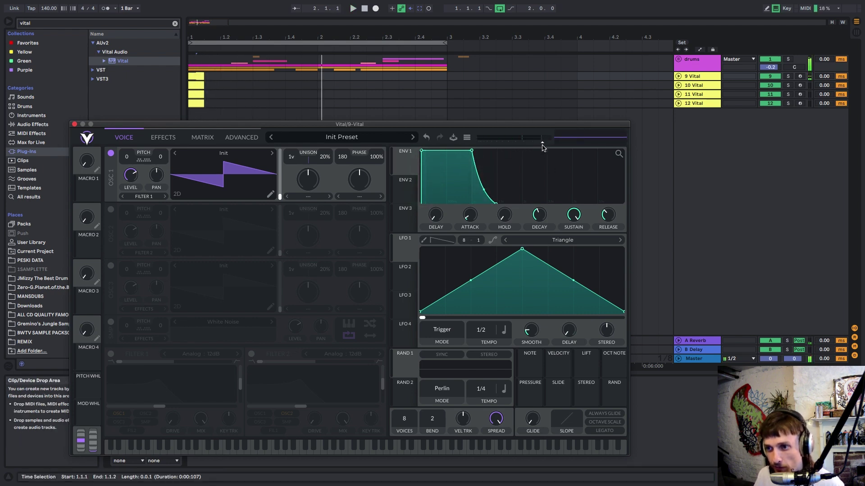
key(space)
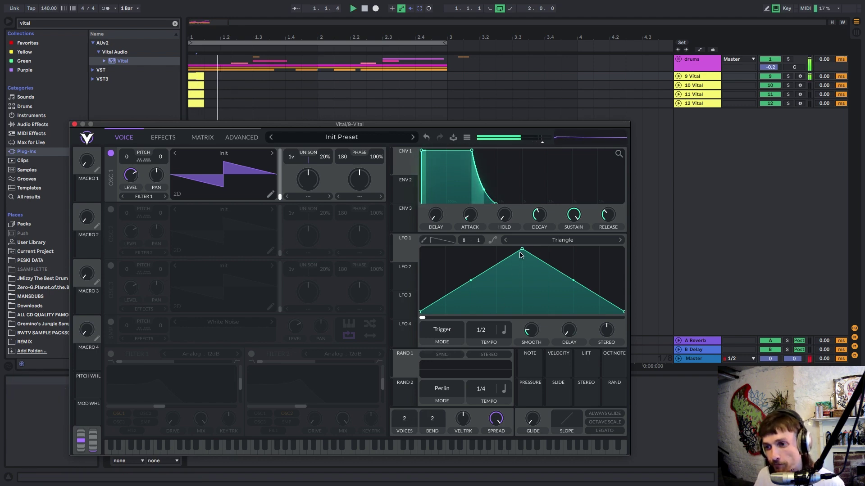
Reshape LFO 1 into a rising ramp and route it to Voice Transpose in the modulation matrix
drag(522, 248, 624, 241)
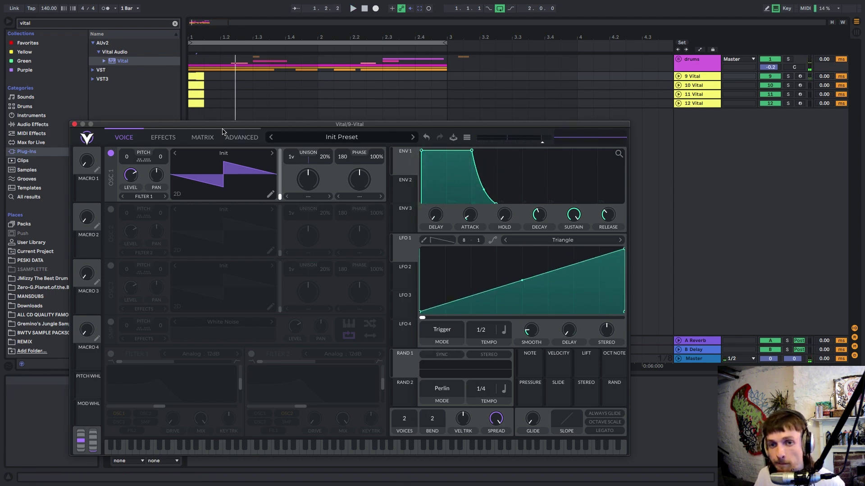
click(202, 138)
click(147, 169)
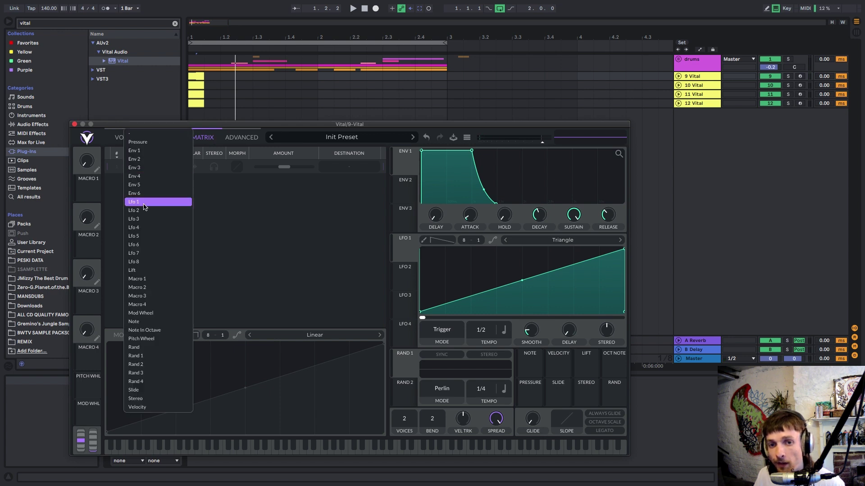
click(144, 203)
click(345, 166)
click(399, 180)
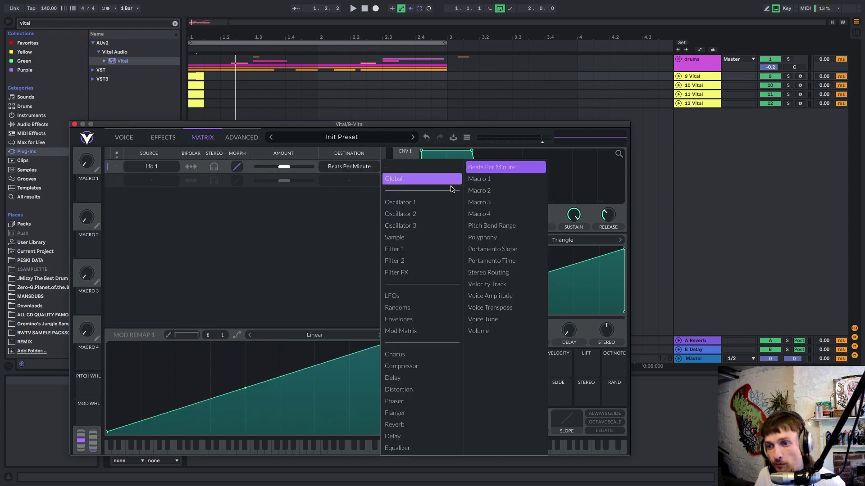
click(488, 308)
Set the LFO 1 to Voice Transpose modulation amount to about -2.9 and audition it with the drums
click(283, 167)
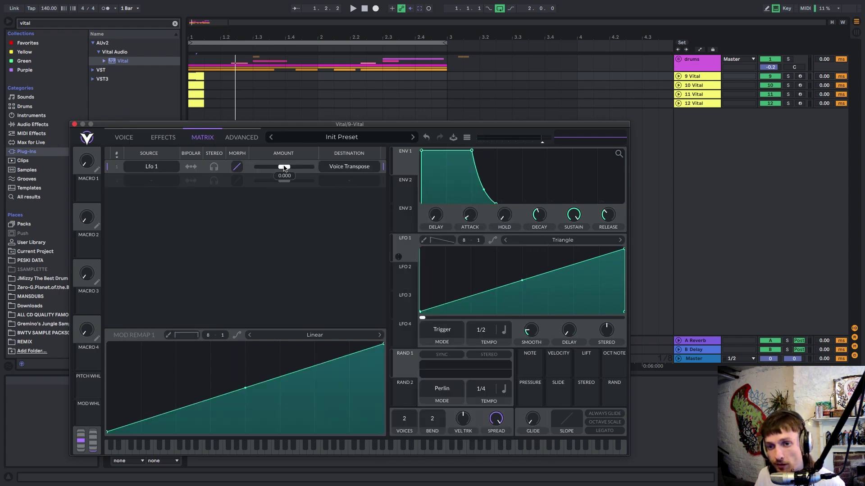
key(space)
drag(282, 167, 283, 168)
key(space)
key(space)
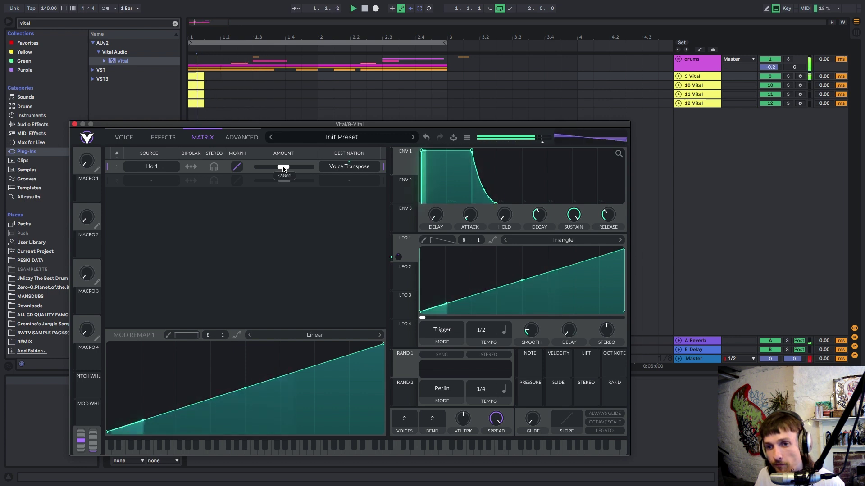
key(space)
key(space)
key(space)
key(space)
Bend the LFO 1 ramp slightly downward and limit the voices to 1, auditioning the result
drag(522, 280, 519, 283)
key(space)
key(space)
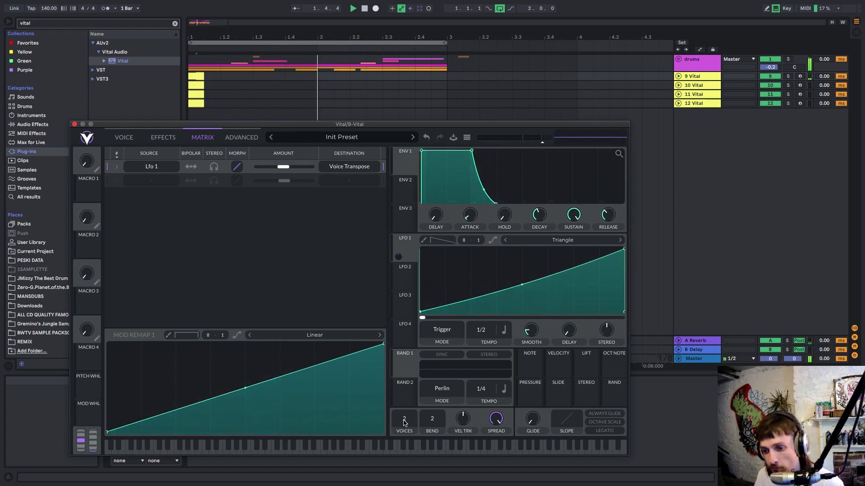
drag(404, 422, 407, 435)
key(space)
key(space)
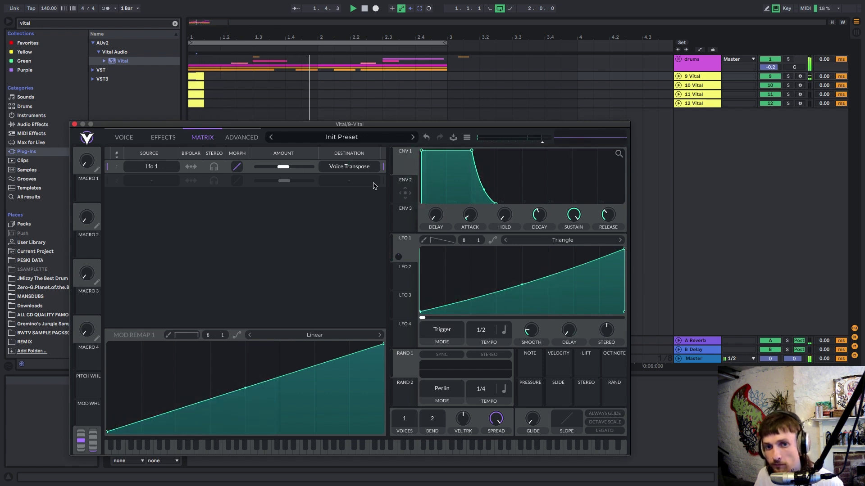
Lengthen envelope 1's attack slightly and its release further, and switch oscillator 1 to the Basic Shapes wavetable
click(124, 137)
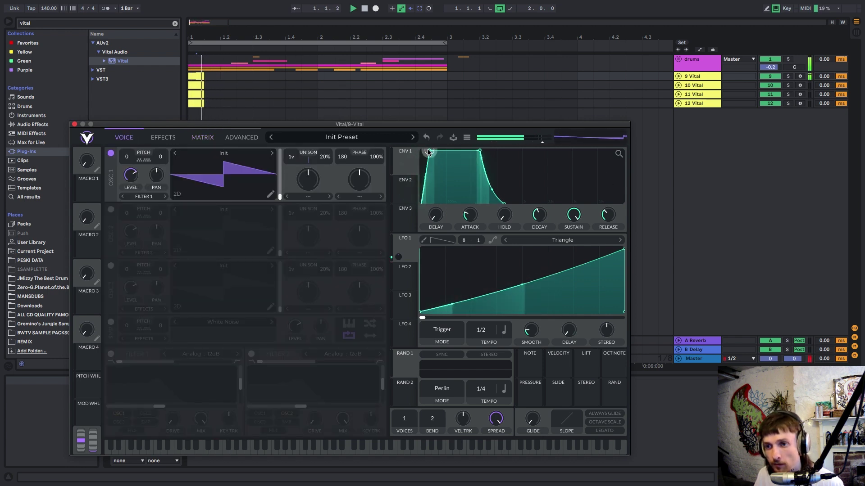
drag(427, 151, 425, 151)
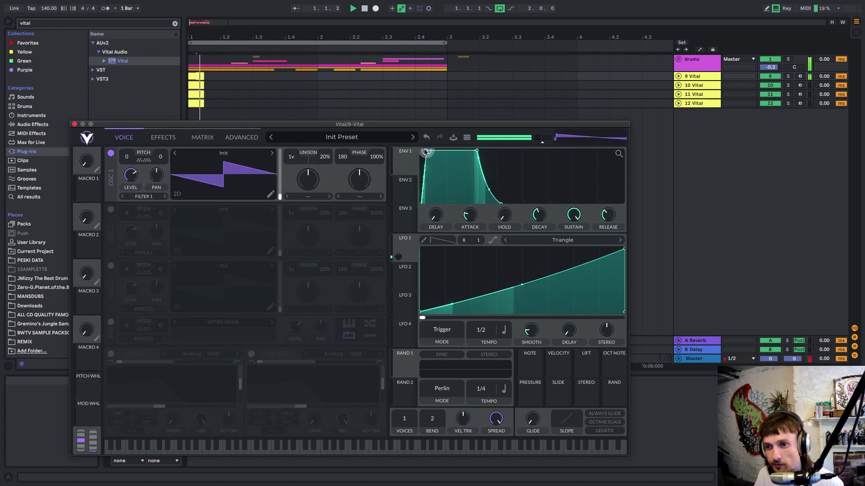
drag(605, 218, 606, 215)
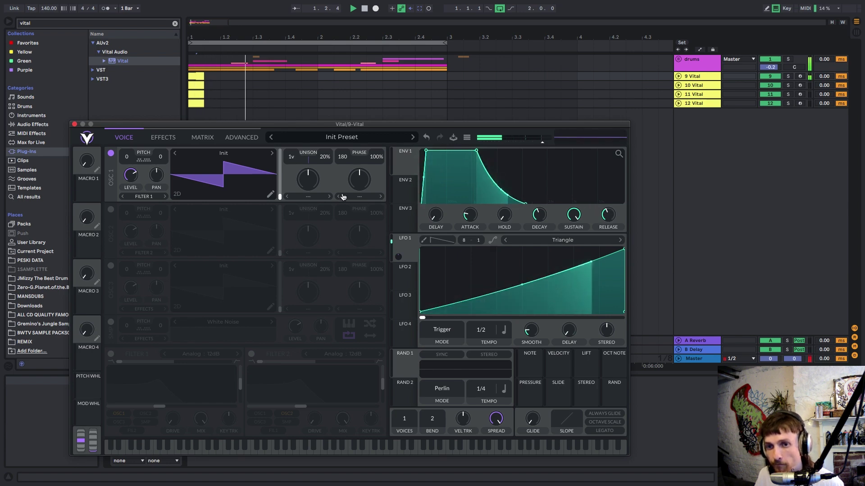
click(273, 153)
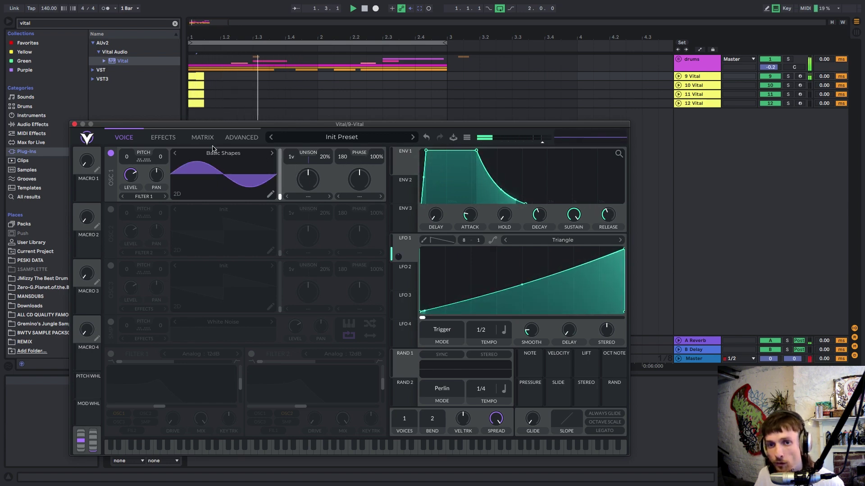
Enable the Distortion effect with Soft Clip and raise its drive
click(163, 137)
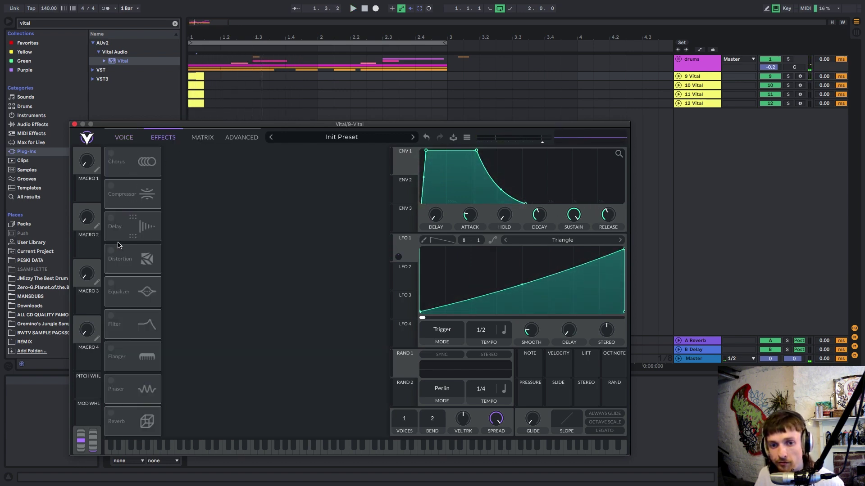
click(111, 250)
drag(309, 169, 310, 160)
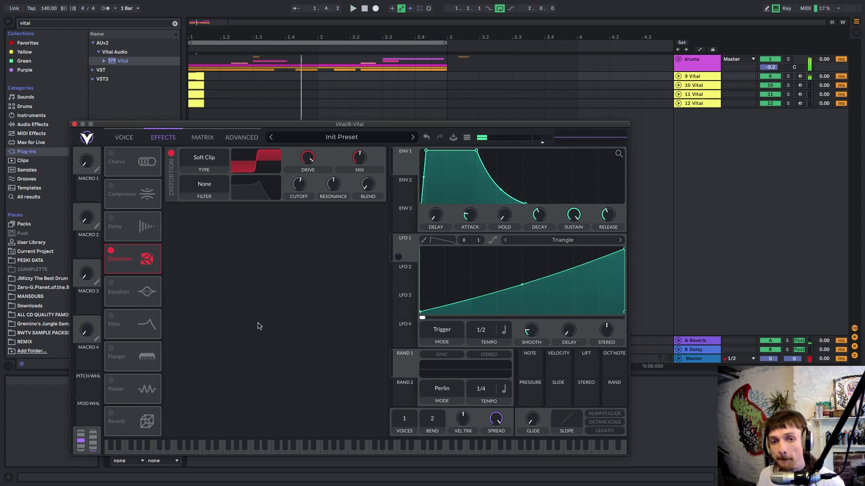
Reduce oscillator 1's phase randomness to 1% and lower envelope 1's sustain slightly with a longer decay
click(124, 138)
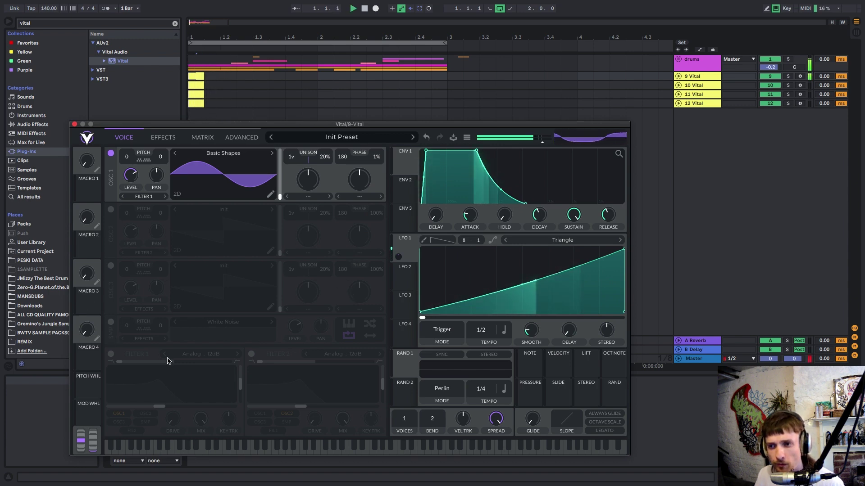
drag(476, 150, 484, 166)
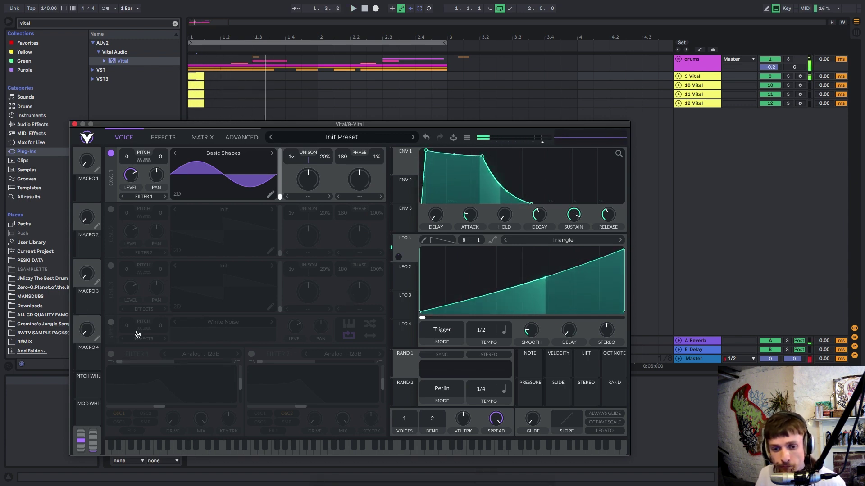
Enable the White Noise sample source and turn its level down very low
click(111, 322)
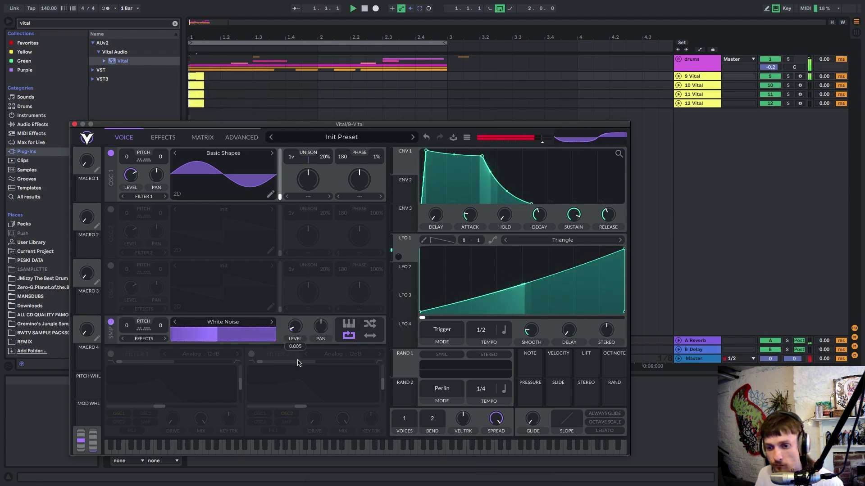
drag(295, 326, 299, 355)
key(space)
Enable oscillator 2 with the Basic Shapes wavetable and reduce its phase randomness to 37%
click(110, 209)
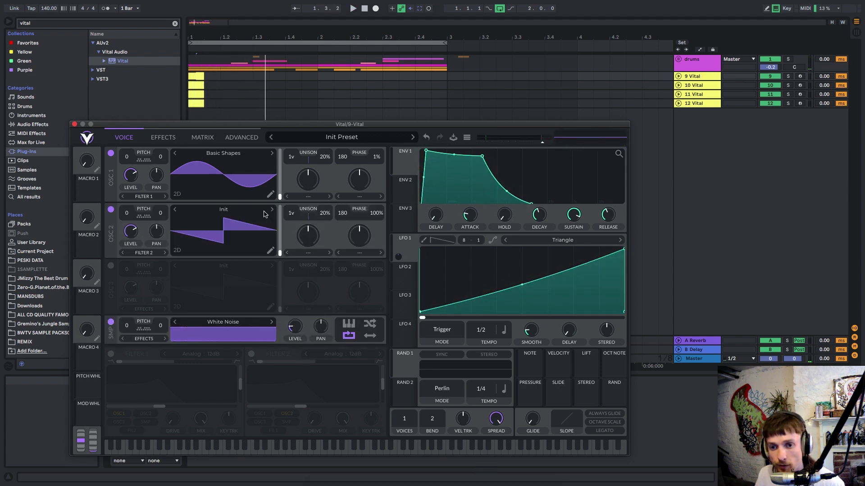
click(271, 211)
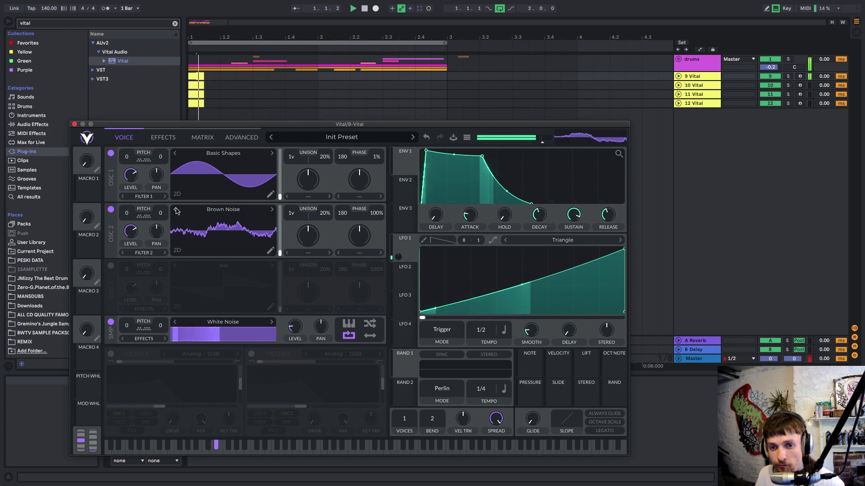
drag(373, 221, 324, 258)
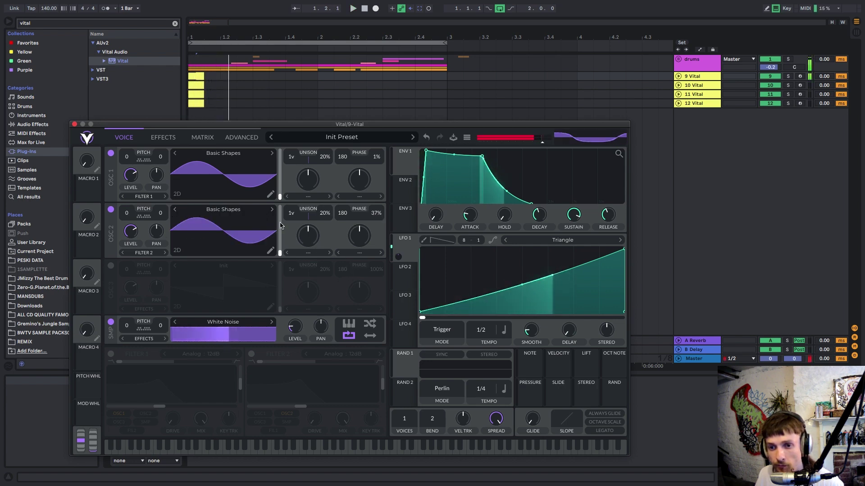
Apply the Spectral Phaser morph to oscillator 2, adjust its amount slightly and audition the sound
click(324, 257)
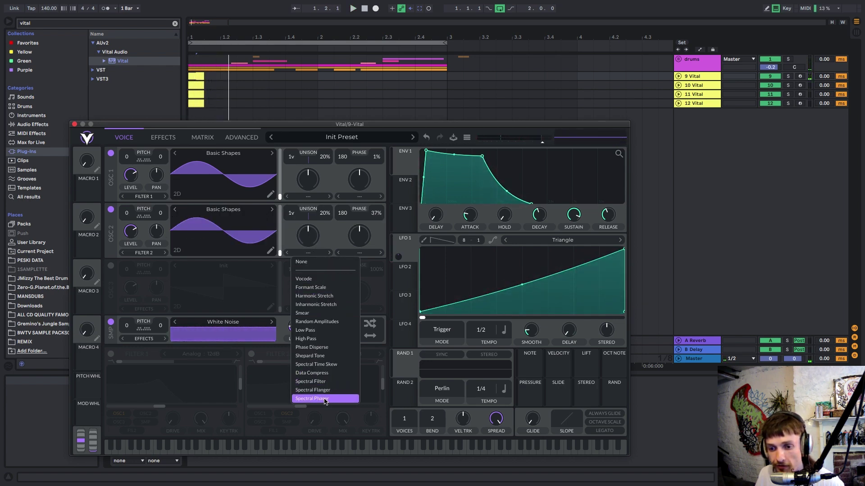
click(324, 399)
key(space)
mouse_move(311, 236)
mouse_down()
mouse_move(312, 218)
mouse_move(299, 253)
mouse_move(297, 228)
mouse_move(311, 234)
mouse_up()
key(space)
key(space)
key(space)
key(space)
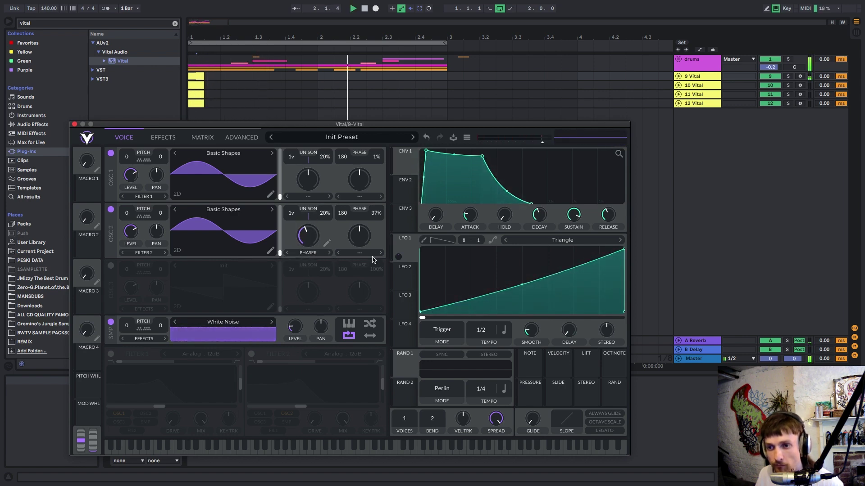
Close the first Vital's window and set the 9 Vital track delay to 3.00 ms during playback
click(75, 124)
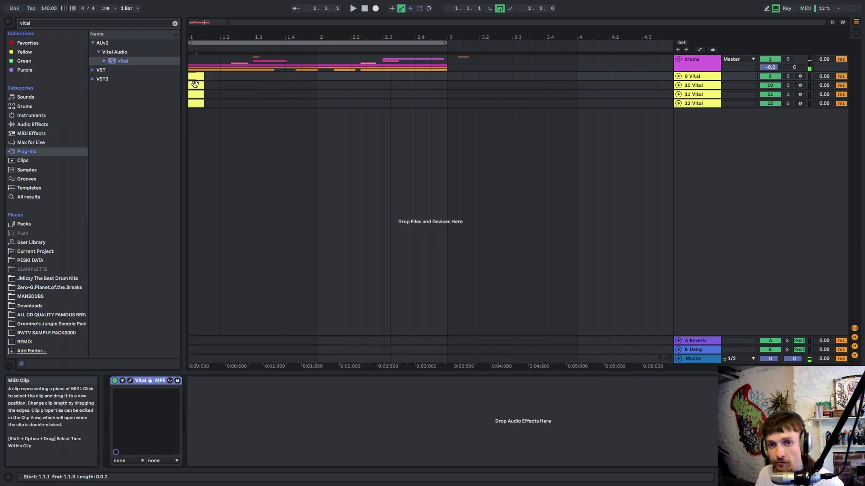
drag(195, 39, 195, 72)
key(space)
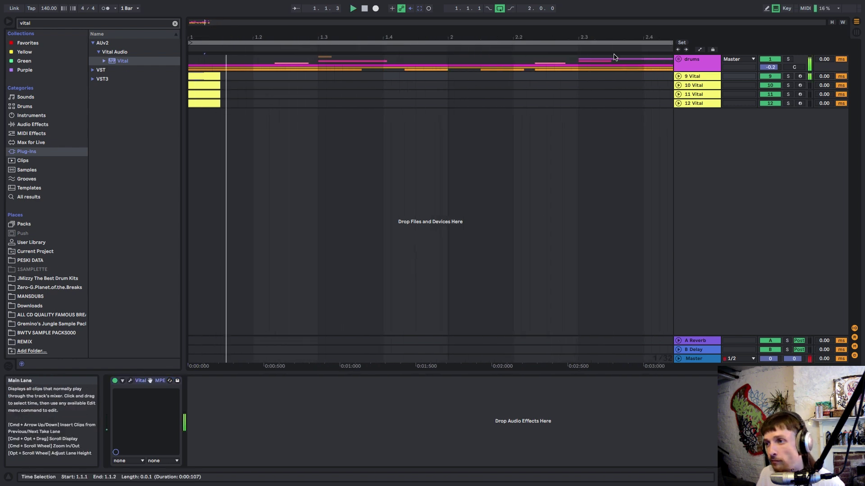
drag(823, 76, 824, 67)
key(space)
key(space)
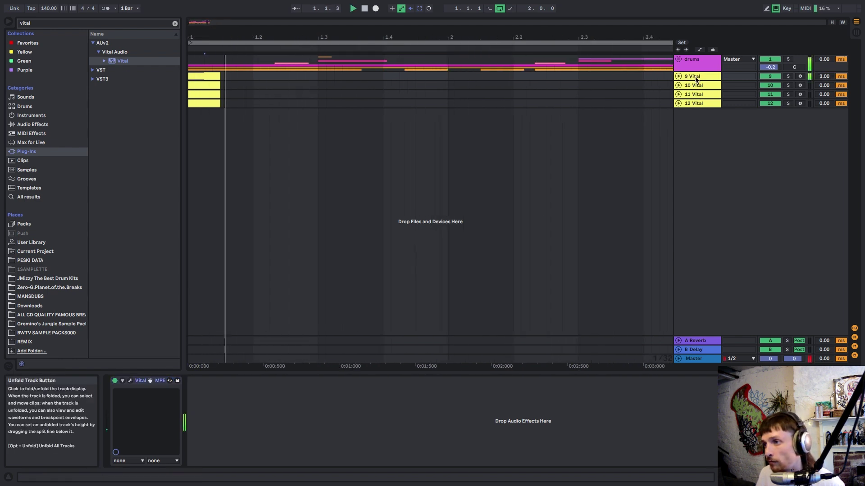
Unfold the 9 Vital track and lower its volume to -4.7 dB, checking it against the drums
click(678, 76)
drag(770, 84, 770, 96)
key(space)
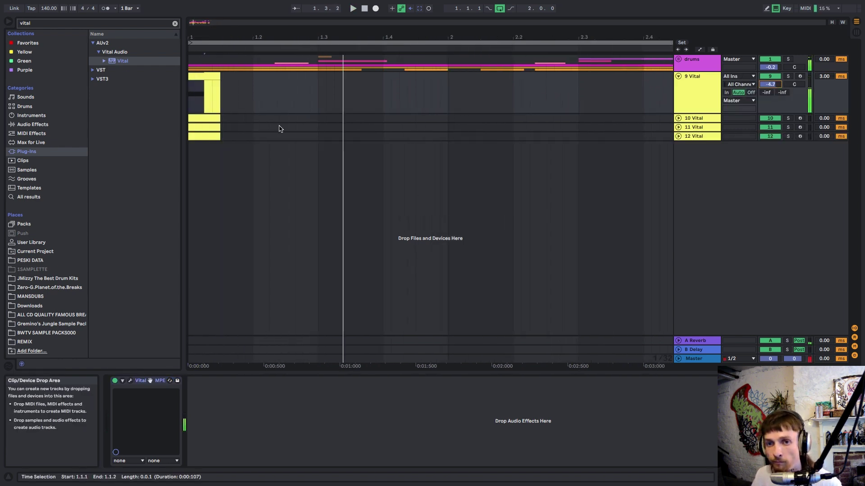
key(space)
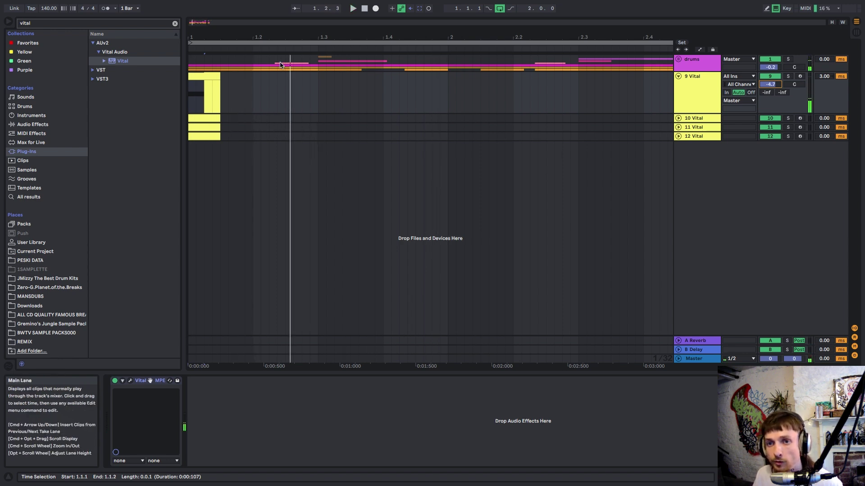
Move the 10 Vital track's MIDI clip to about 1.2.2
drag(198, 118, 281, 118)
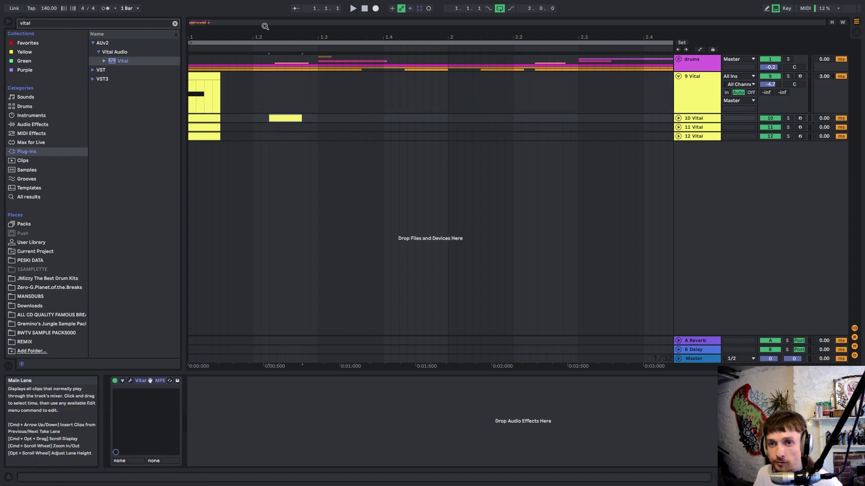
drag(265, 35, 266, 44)
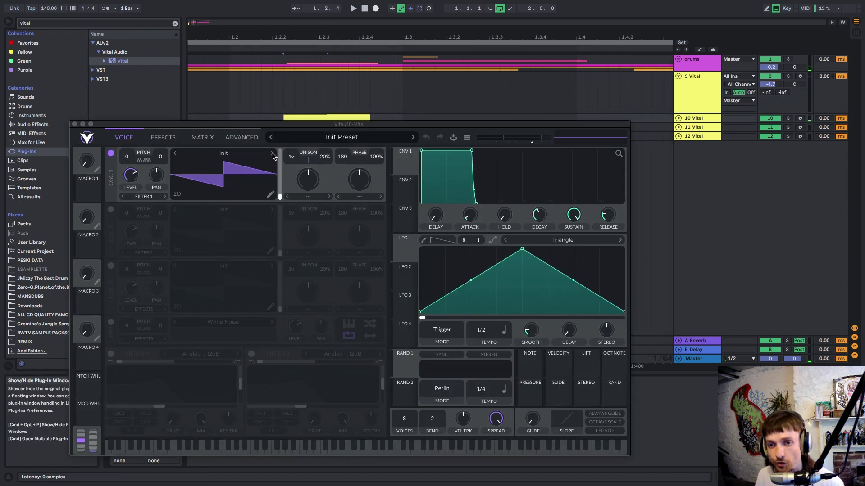
In the 10 Vital track's synth, switch oscillator 1 to Basic Shapes and set its phase randomness to 0%
click(273, 154)
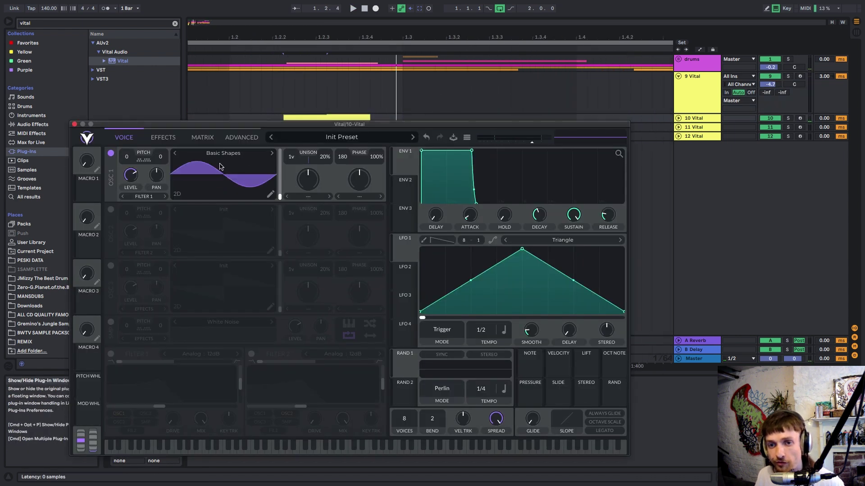
drag(377, 165, 367, 170)
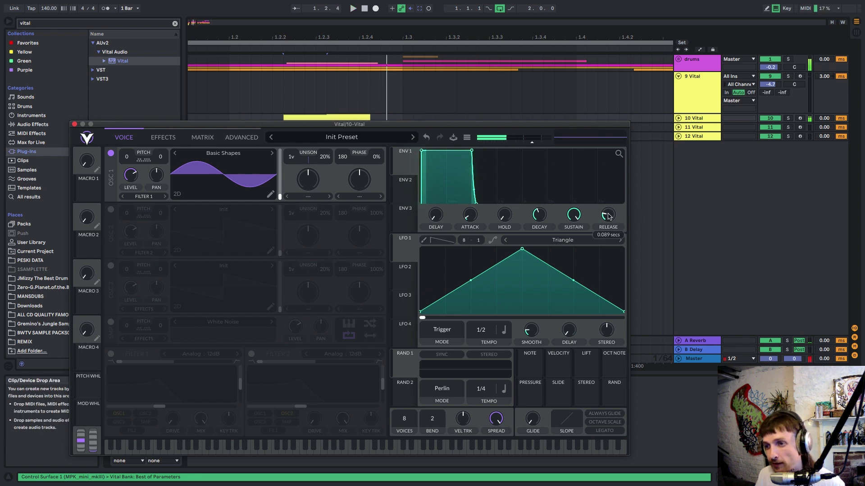
Lengthen envelope 1's release and raise the output volume slightly in the second Vital
drag(608, 215, 607, 203)
drag(532, 141, 543, 139)
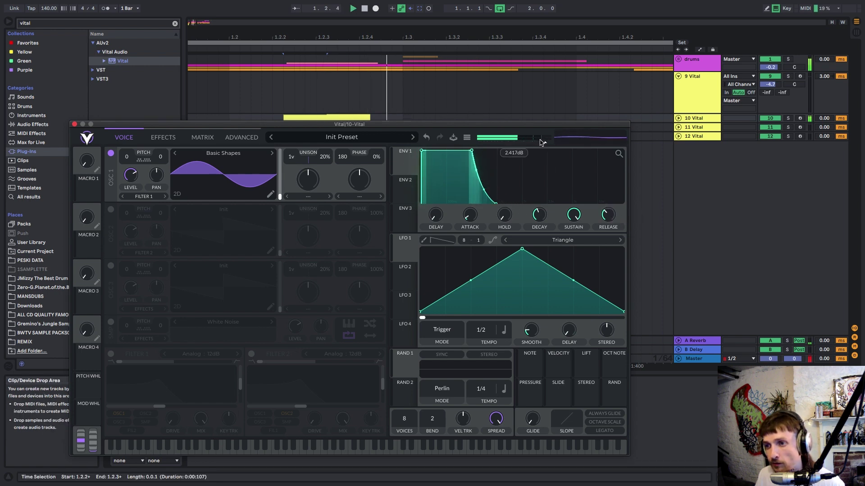
drag(489, 125, 561, 85)
Enable oscillator 2 in the second Vital with the Basic Shapes wavetable and the Formant Scale morph
click(182, 171)
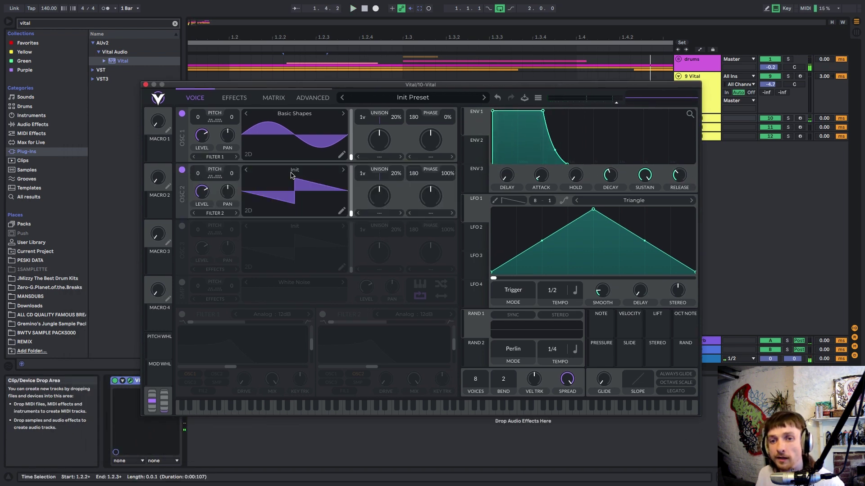
click(342, 170)
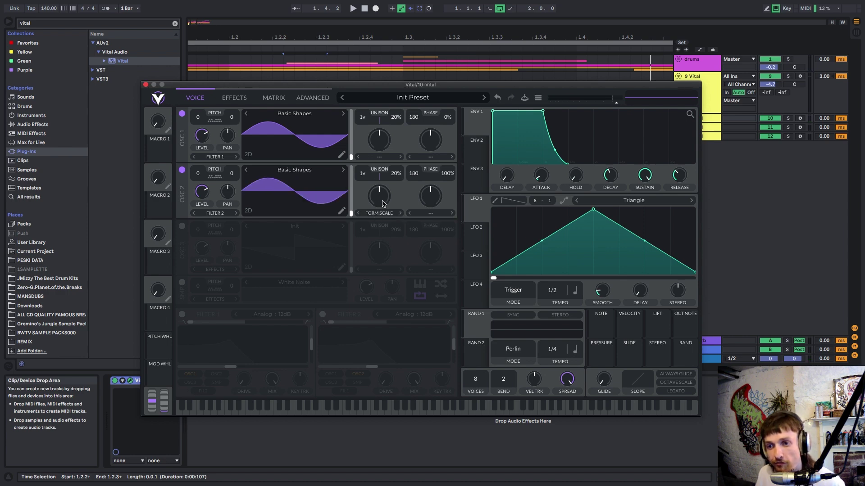
Adjust oscillator 2's Formant Scale amount and assign LFO 1 to modulate it
drag(382, 203, 377, 186)
key(space)
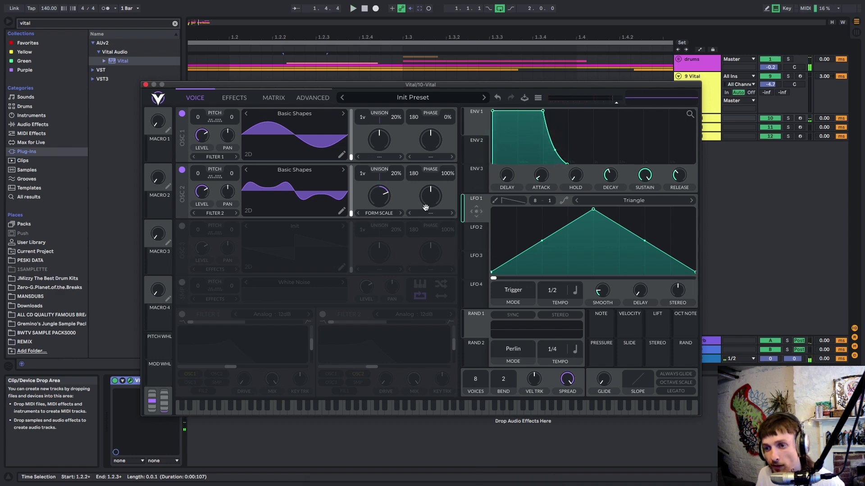
drag(425, 207, 379, 203)
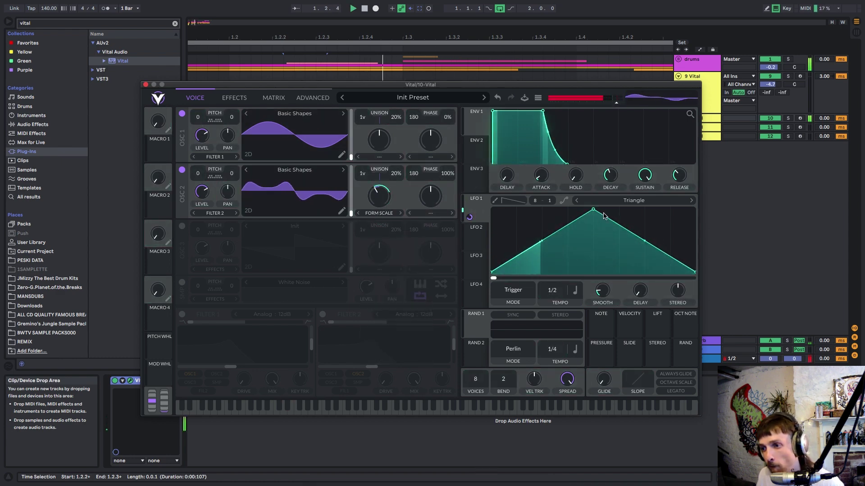
Reshape LFO 1 with an earlier peak and an added low point, and assign it to oscillator 2's level
drag(593, 210, 535, 210)
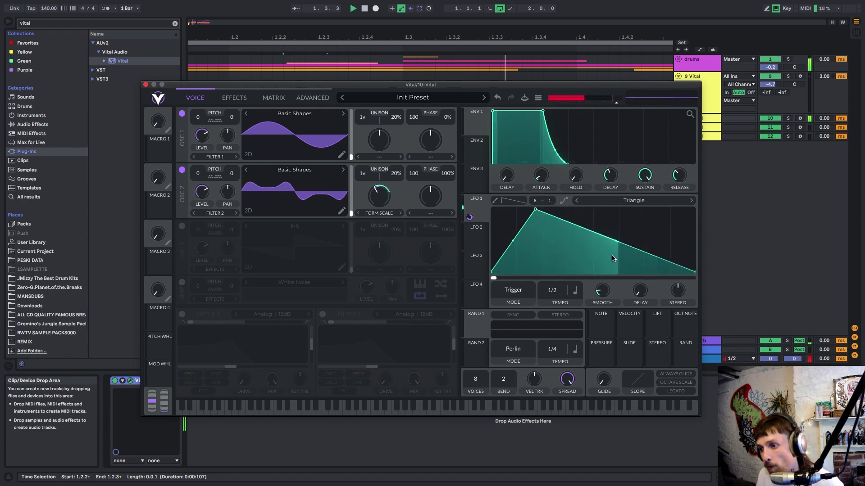
double_click(617, 270)
drag(616, 101, 610, 101)
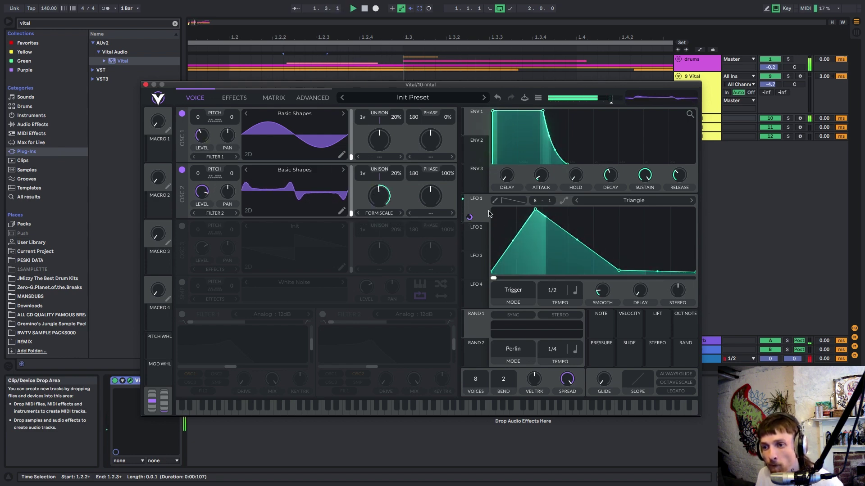
drag(469, 217, 199, 199)
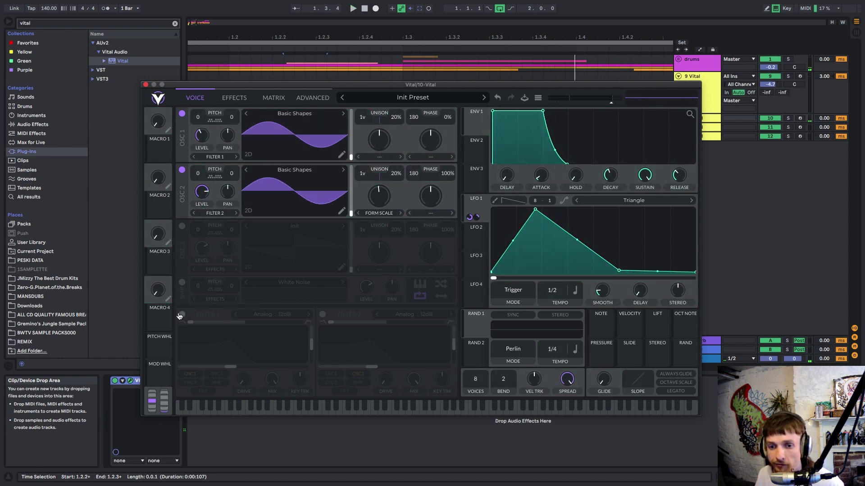
Enable filter 1 as Analog 12dB for oscillators 1 and 2 and modulate its cutoff with LFO 1
click(182, 314)
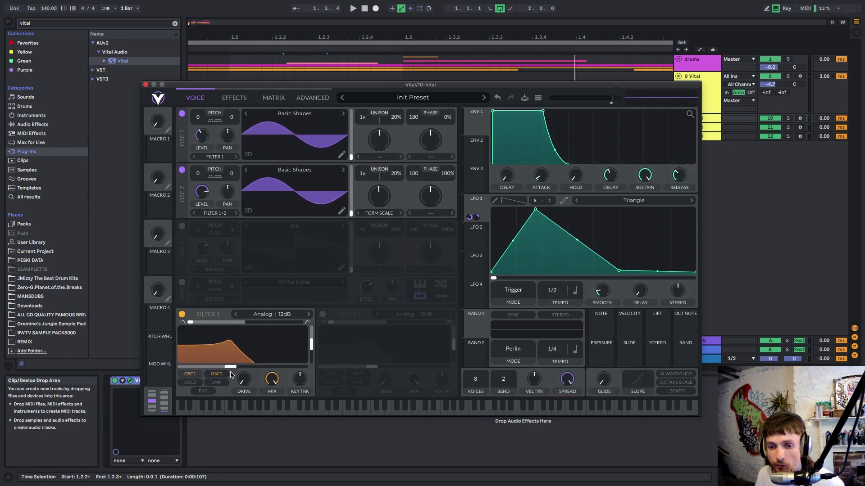
mouse_move(236, 369)
mouse_down()
mouse_move(214, 368)
mouse_move(243, 368)
mouse_up()
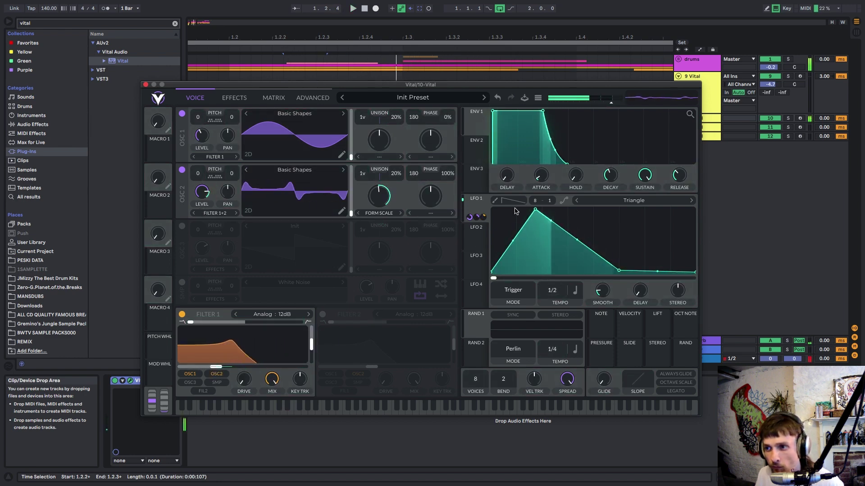
mouse_move(616, 102)
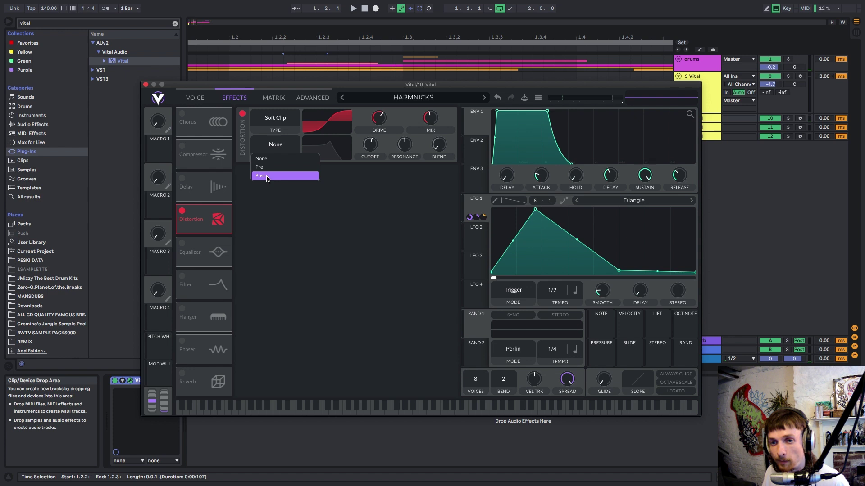
Set the distortion effect's filter to Post and assign LFO 1 to its cutoff
click(270, 175)
key(space)
drag(478, 216, 372, 150)
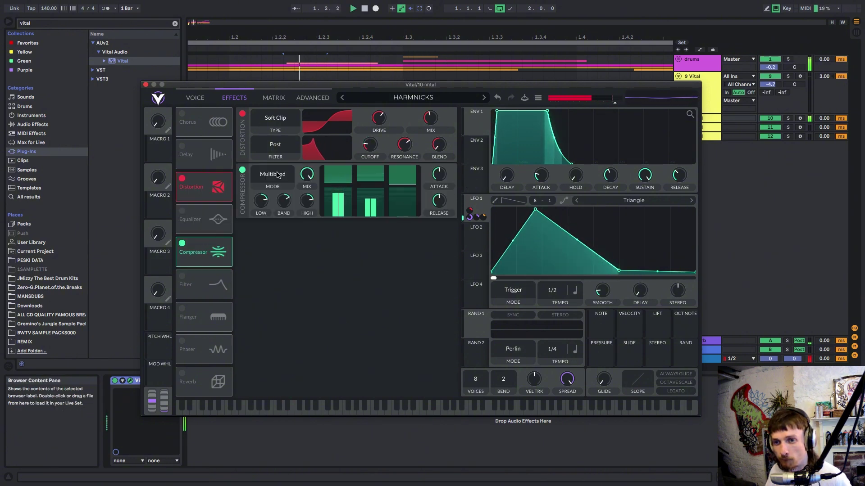
Set the compressor to Single Band mode and enable the Filter effect with the Formant type
click(278, 175)
click(265, 213)
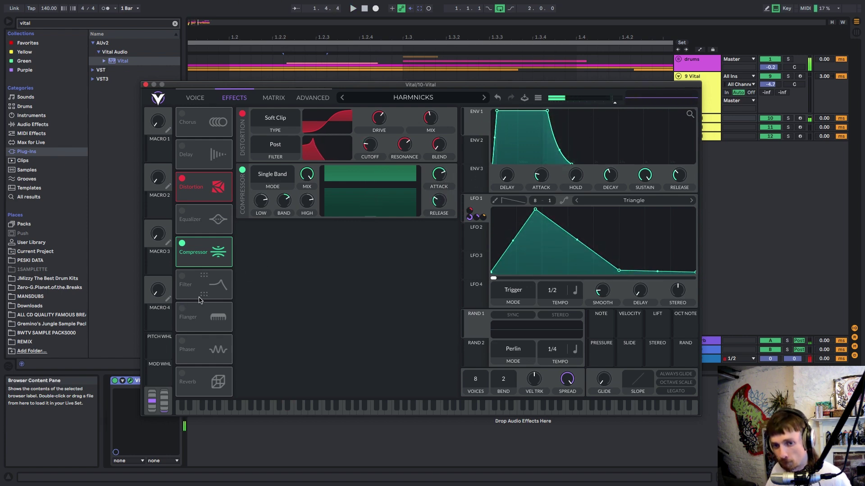
click(188, 277)
click(322, 238)
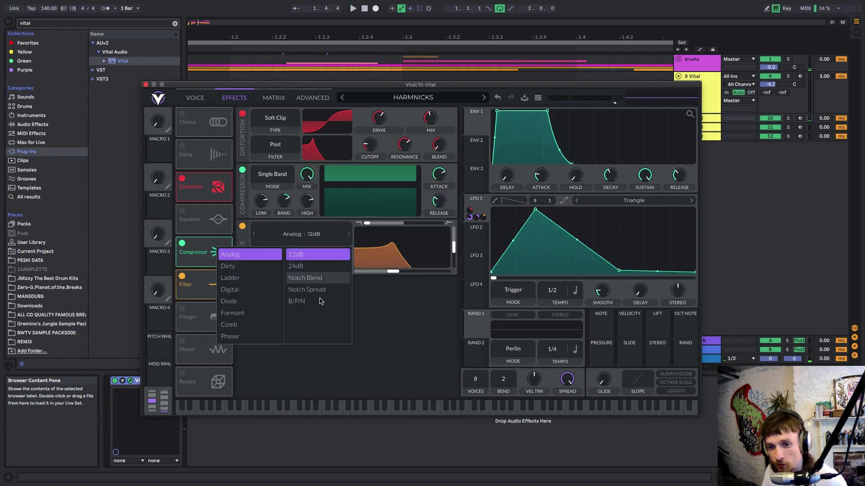
click(231, 313)
click(382, 269)
key(space)
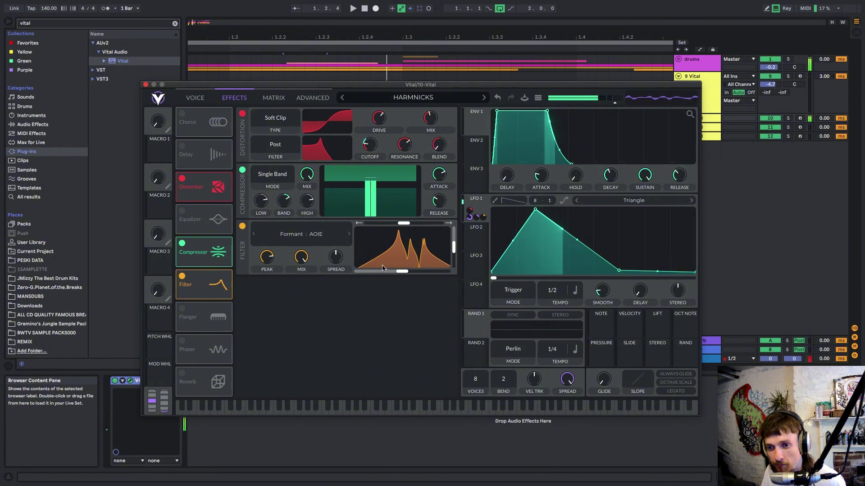
Adjust the formant filter's vowel position, switch its style to AIUO and lower its mix
mouse_move(404, 227)
mouse_down()
mouse_move(383, 227)
mouse_move(397, 227)
mouse_up()
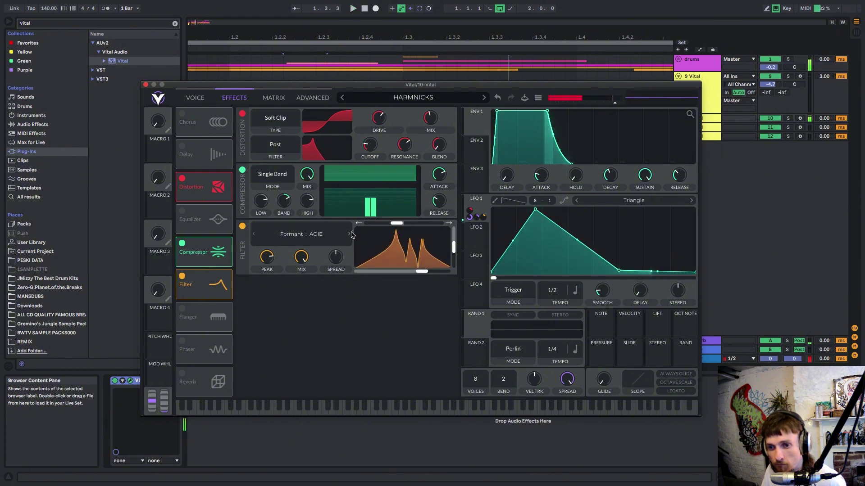
click(350, 234)
click(254, 234)
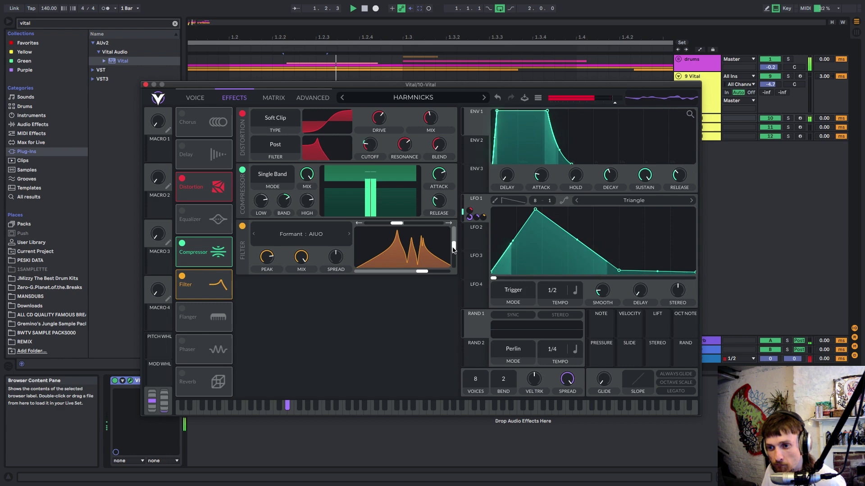
drag(300, 266, 291, 294)
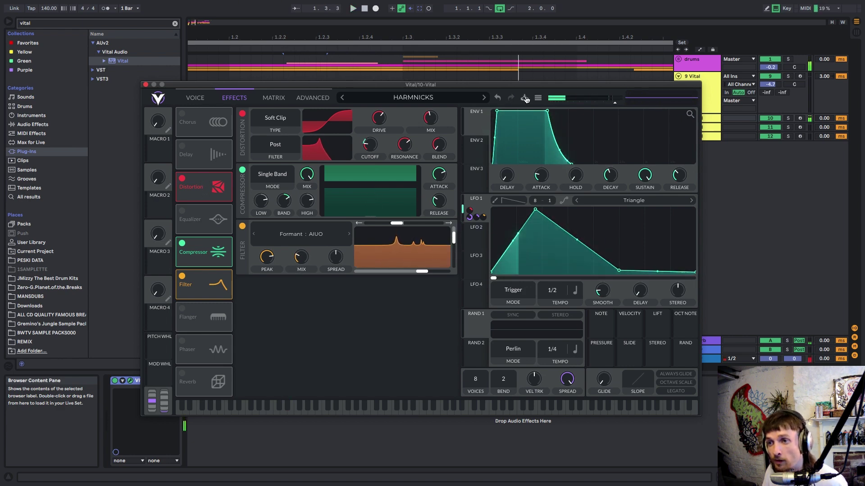
Save the preset over the existing HARMNICKS file and add an earlier low point to LFO 1's falling slope
click(525, 99)
click(463, 326)
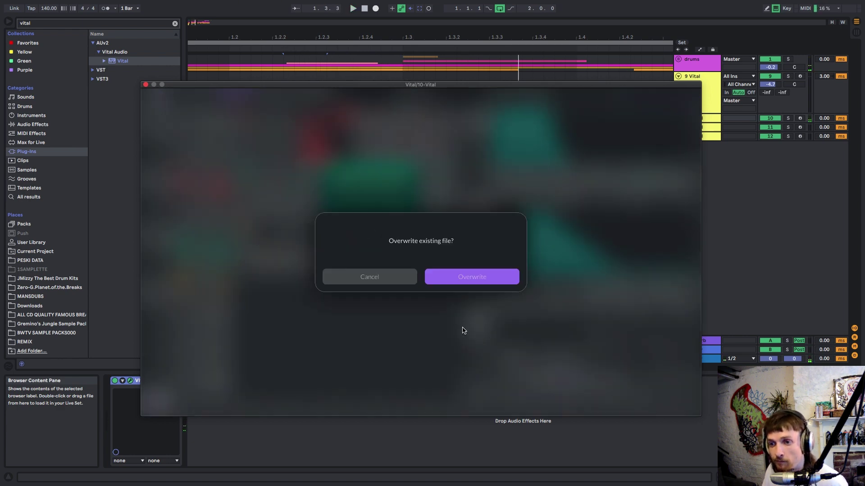
click(464, 278)
double_click(567, 272)
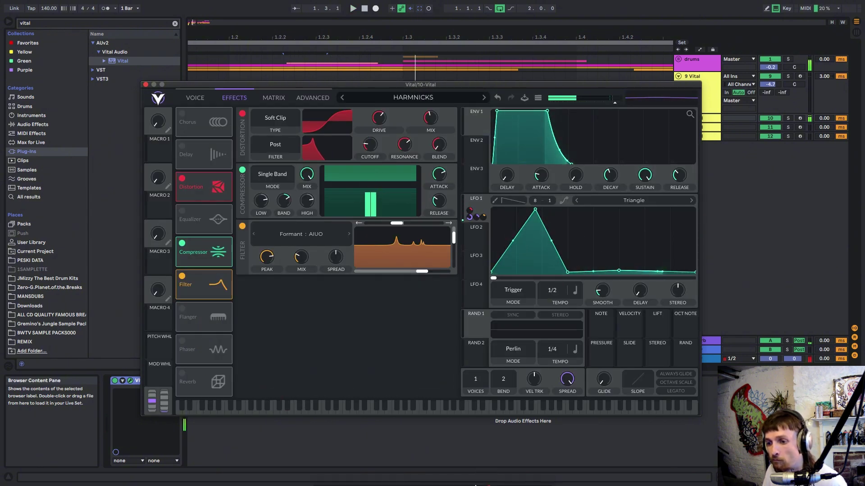
Set the 10 Vital track's volume to -3.2 and its track delay to 9.00 ms
drag(178, 85, 559, 319)
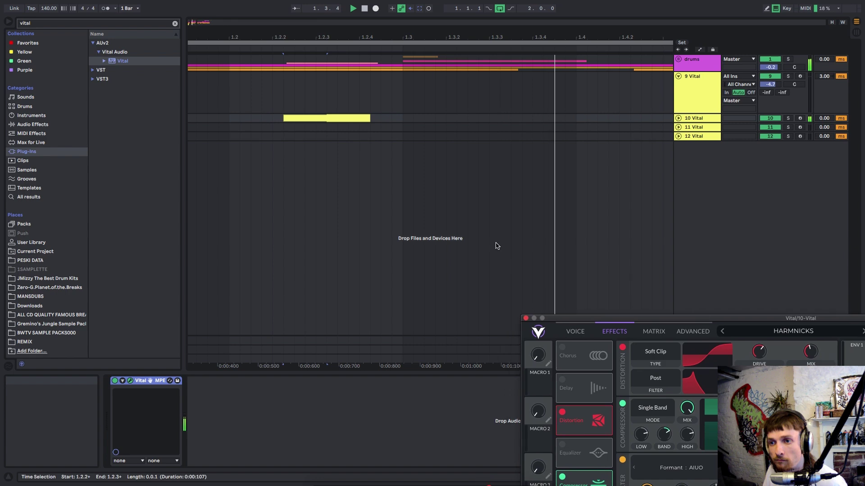
drag(388, 38, 388, 9)
drag(209, 93, 159, 95)
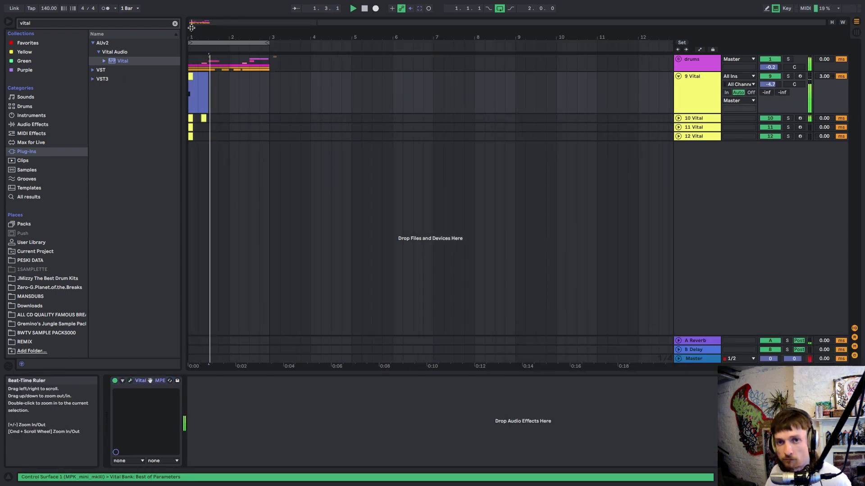
drag(191, 37, 189, 39)
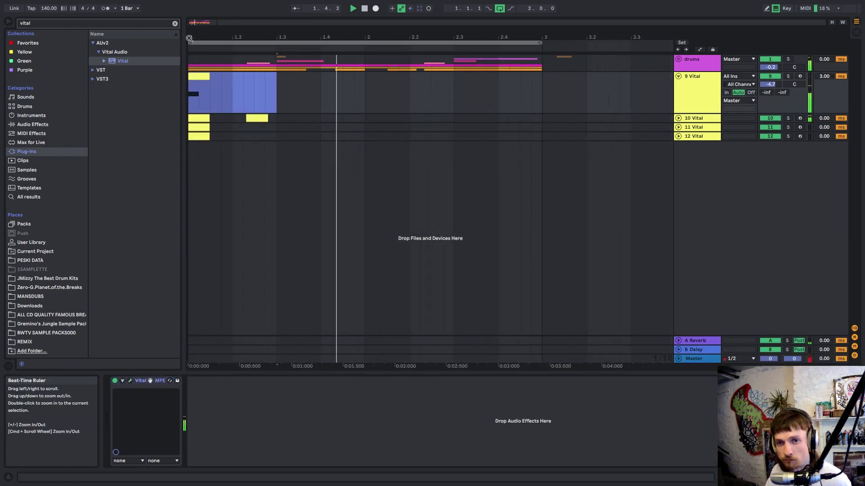
click(257, 118)
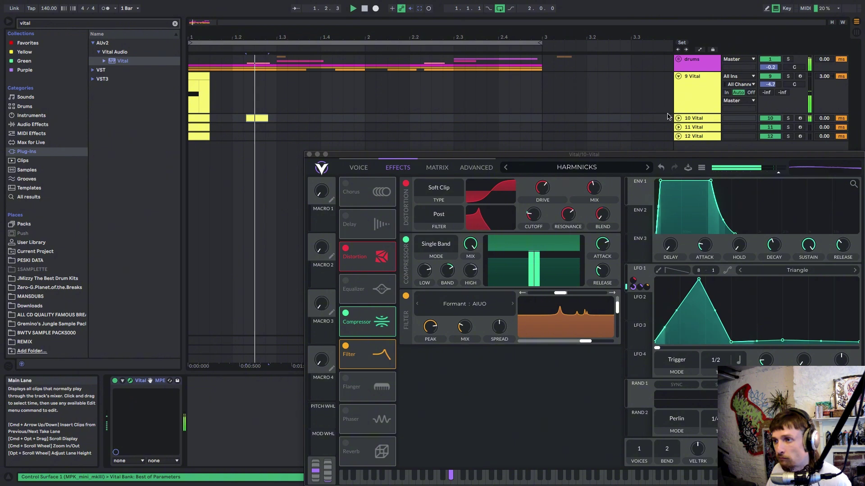
click(678, 118)
drag(770, 126, 770, 122)
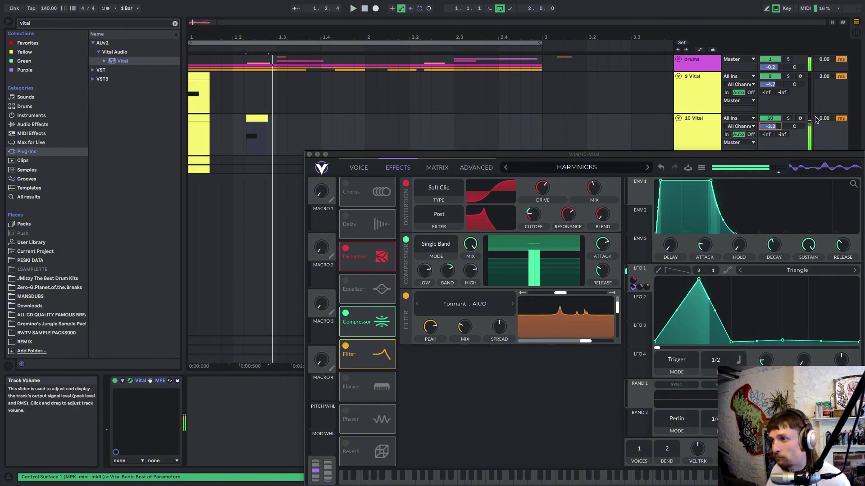
drag(822, 118, 822, 108)
Transpose the note in the 10 Vital clip at 1.2.2 down one semitone to D0
double_click(256, 118)
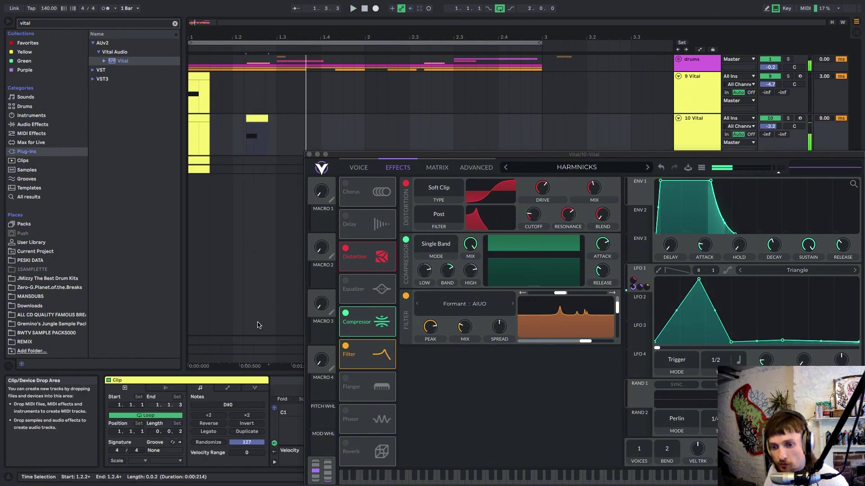
click(309, 150)
click(309, 154)
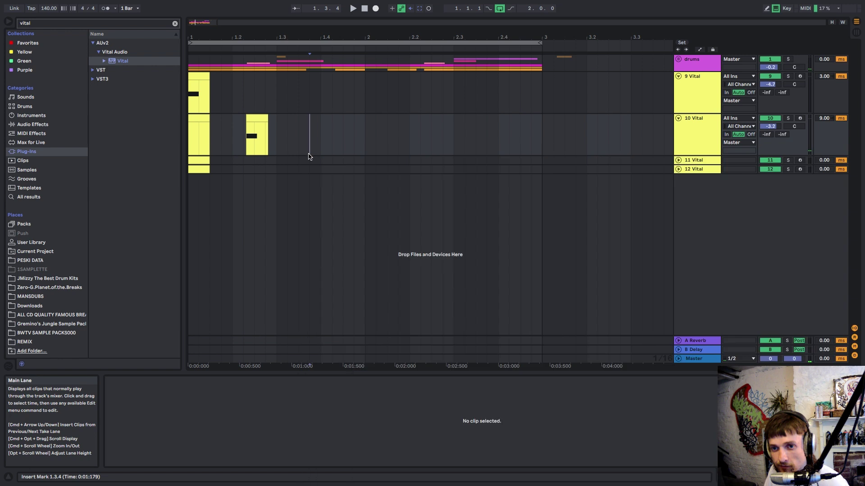
click(256, 126)
key(Down)
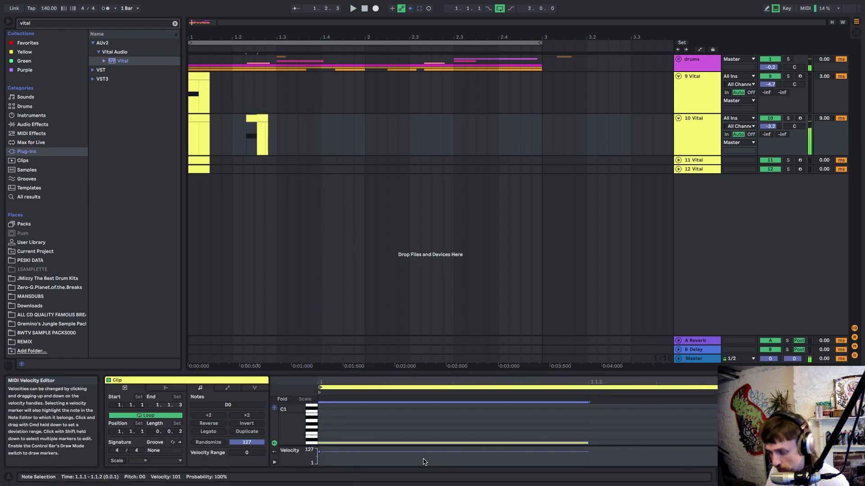
Insert an empty one-bar MIDI clip on the 11 Vital track from 1.3.1 to 2.3.1 and play the loop
click(290, 161)
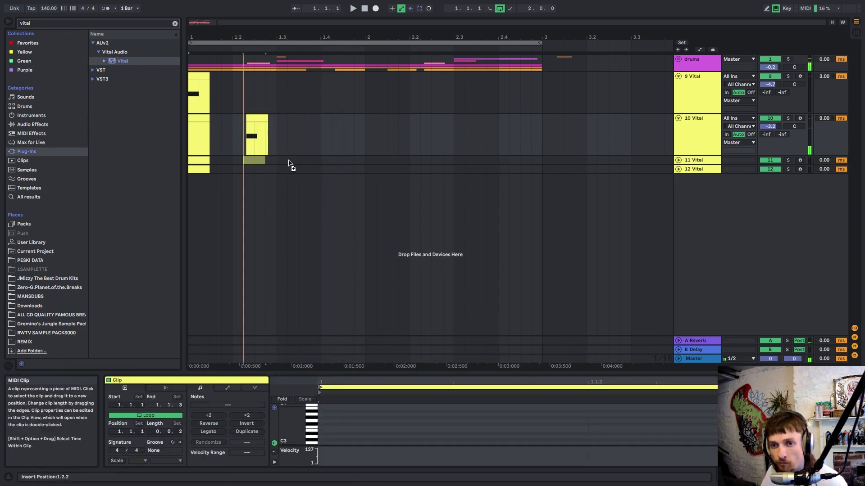
drag(290, 161, 427, 168)
key(super+shift+m)
key(space)
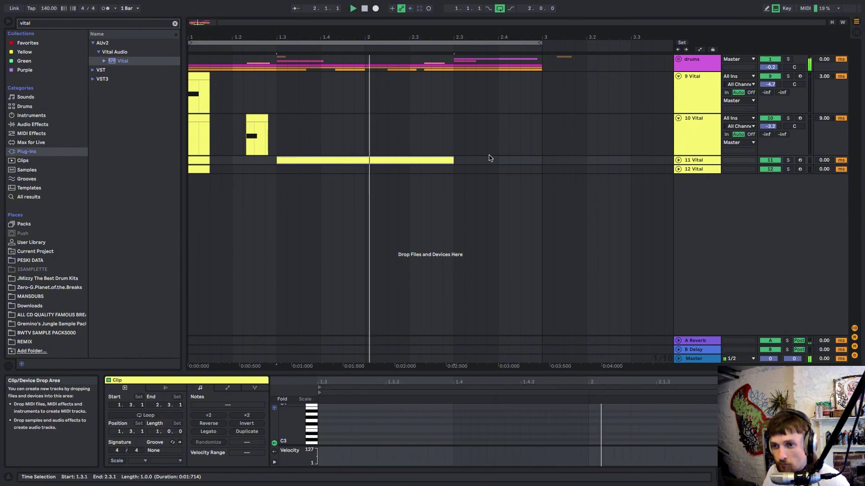
key(space)
double_click(693, 160)
key(space)
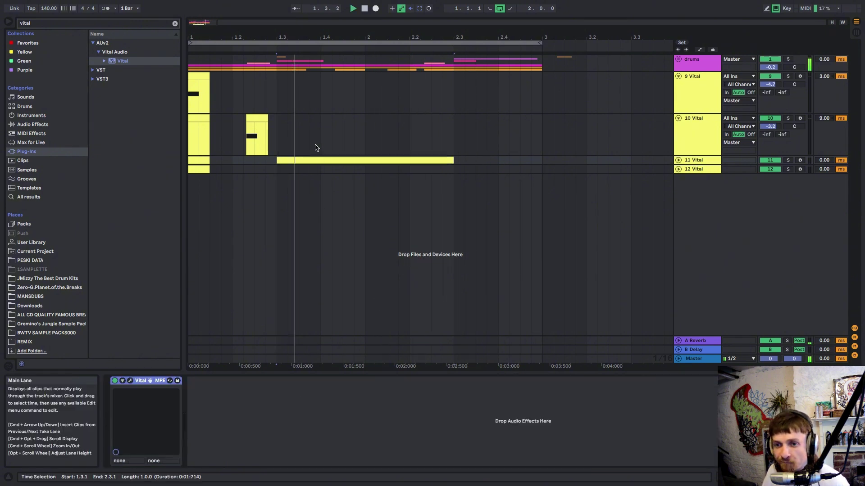
key(space)
Add a D0 note spanning the whole one-bar clip on the 11 Vital track
double_click(306, 161)
double_click(323, 440)
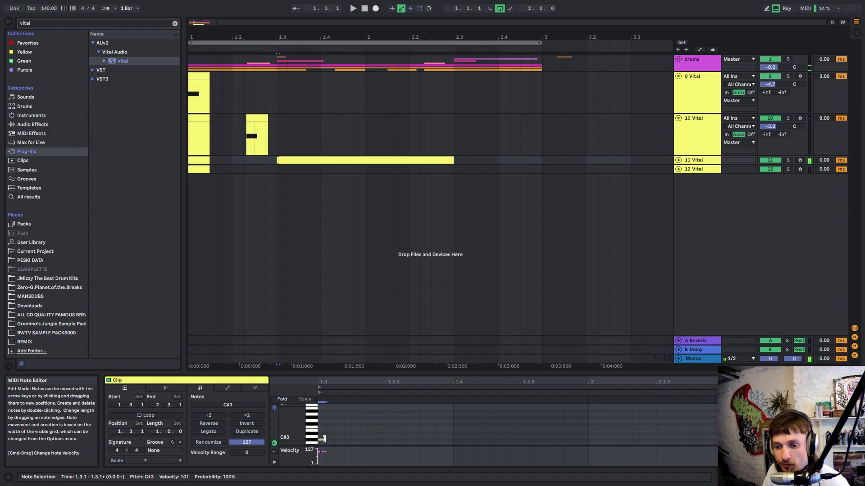
drag(325, 440, 849, 440)
key(Up)
key(shift+Down)
key(shift+Down)
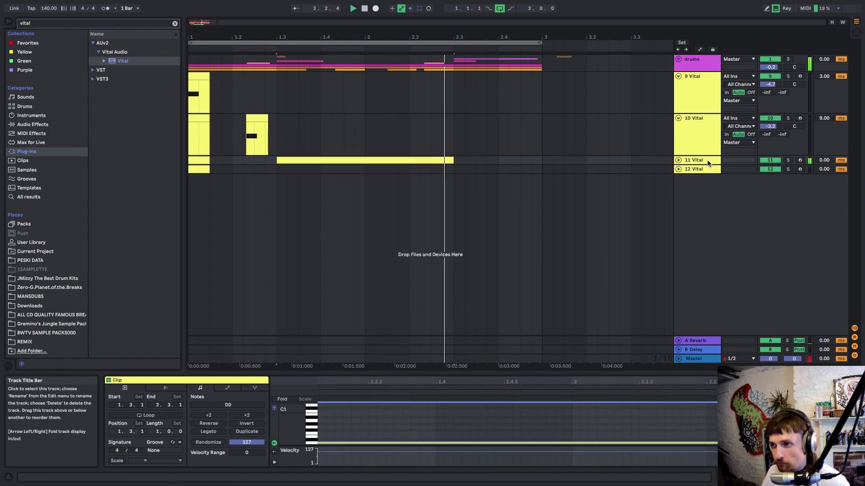
In the 11 Vital track's synth, switch oscillator 1 to Basic Shapes and reshape LFO 1 into a rising ramp
key(shift+Tab)
click(131, 381)
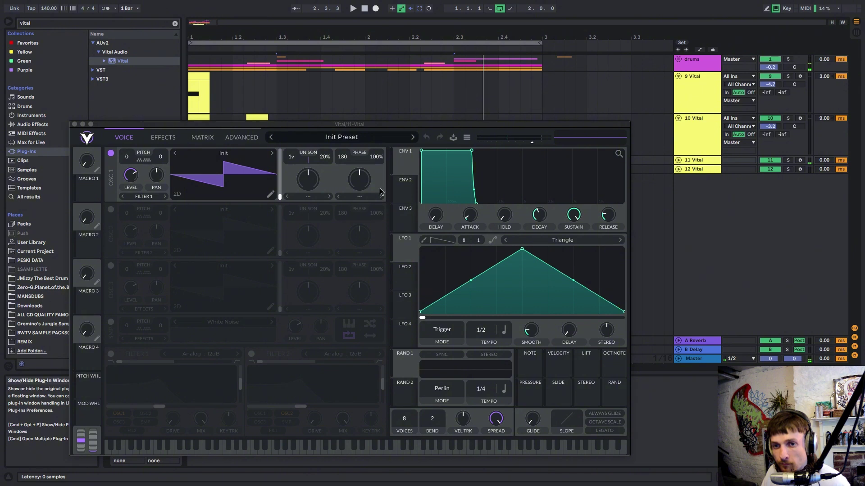
click(272, 155)
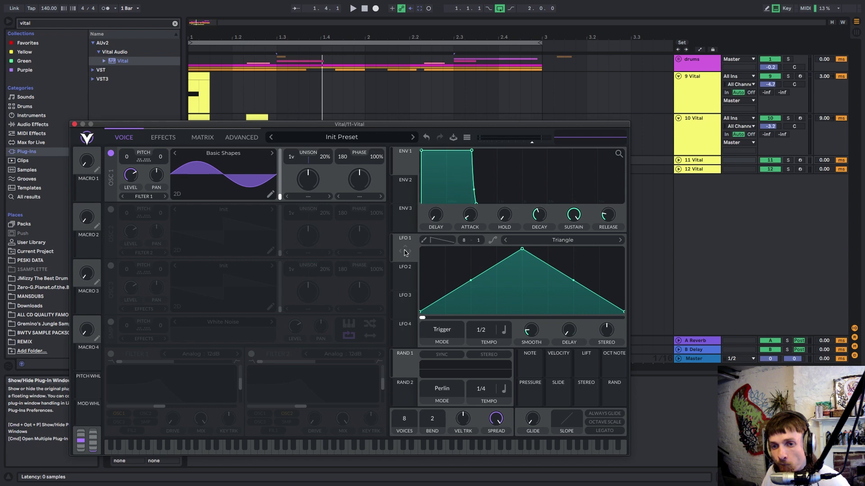
drag(522, 249, 624, 249)
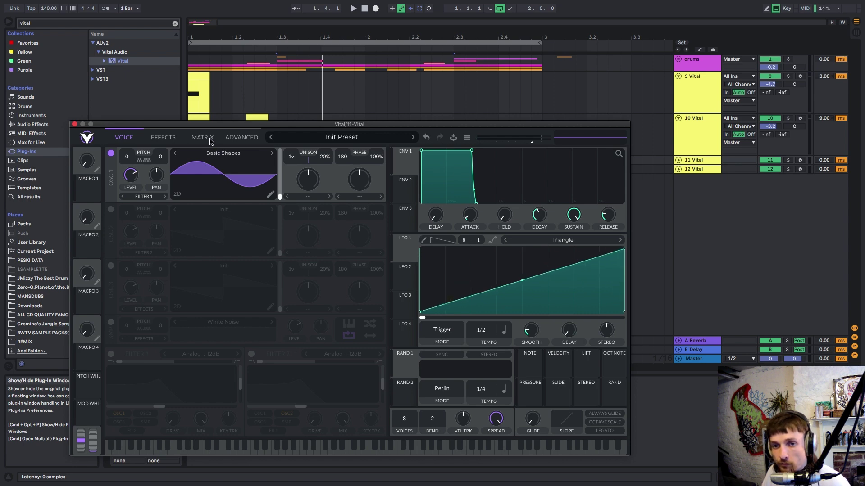
Route LFO 1 to Voice Transpose in the 11 Vital synth's modulation matrix
click(202, 137)
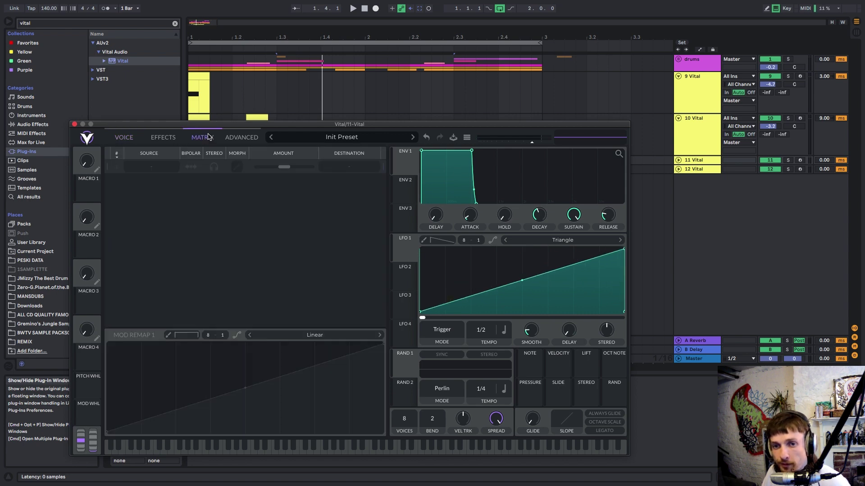
click(159, 170)
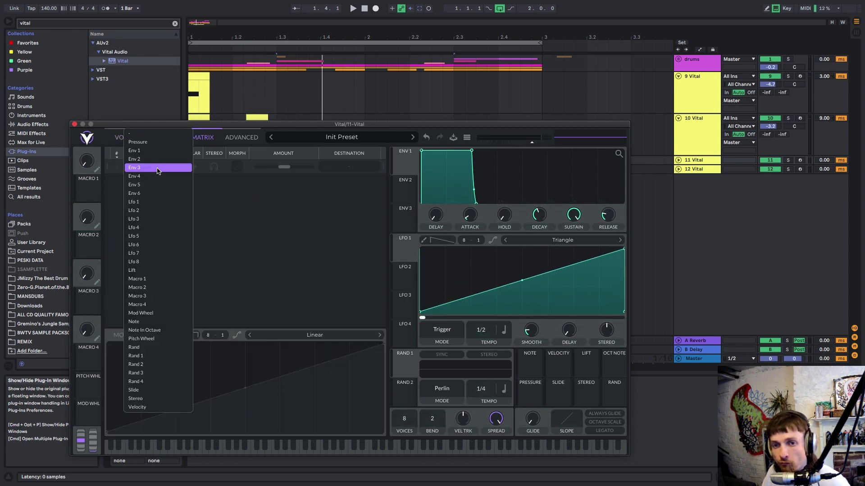
click(154, 201)
click(348, 171)
mouse_move(411, 187)
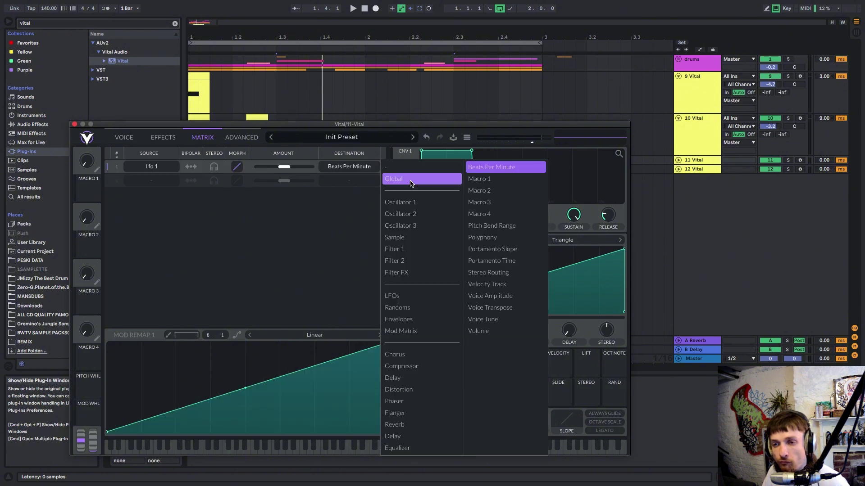
click(495, 308)
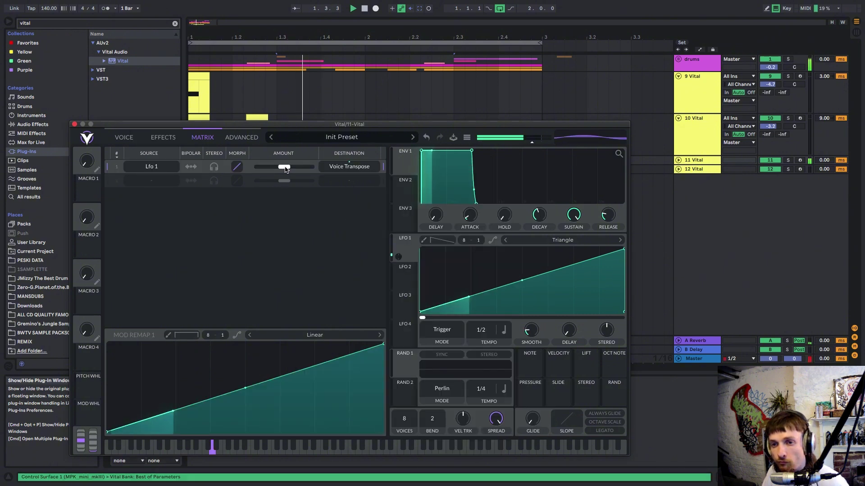
Enable Soft Clip distortion with raised drive on the 11 Vital synth and limit its polyphony to 1 voice
click(126, 138)
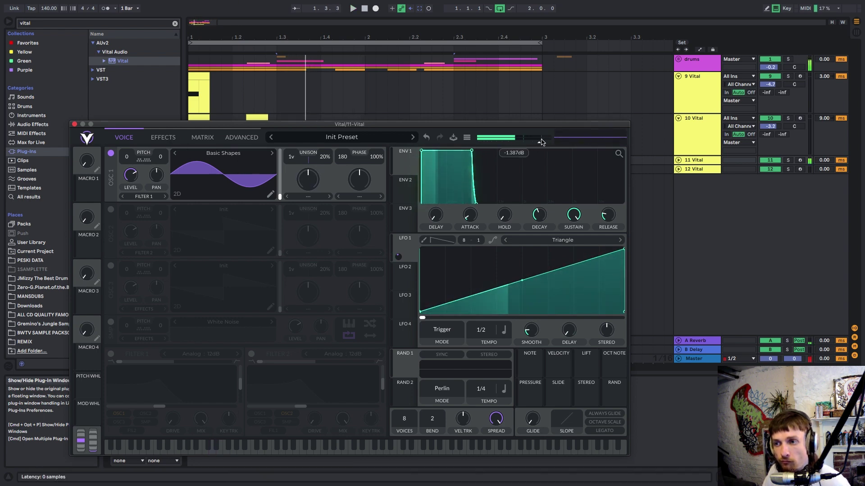
click(163, 138)
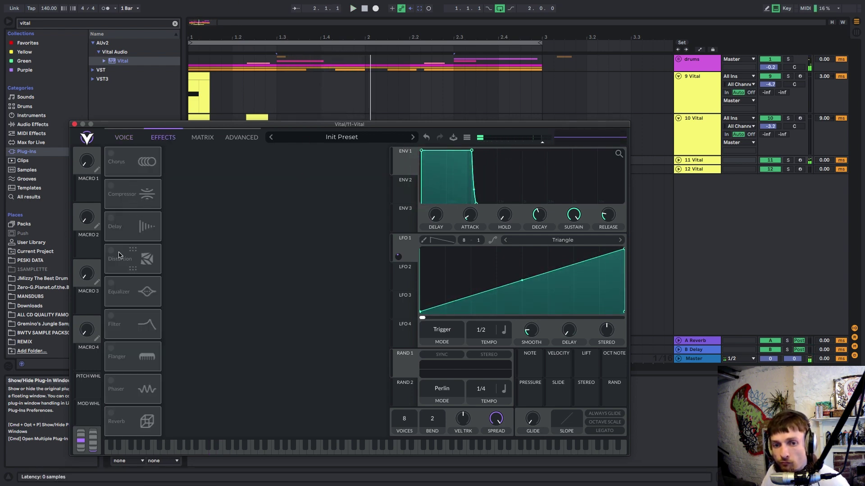
click(110, 250)
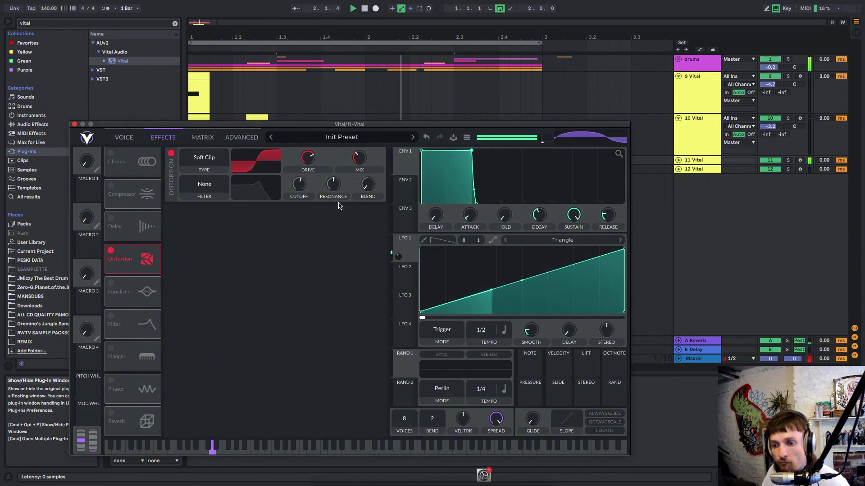
key(space)
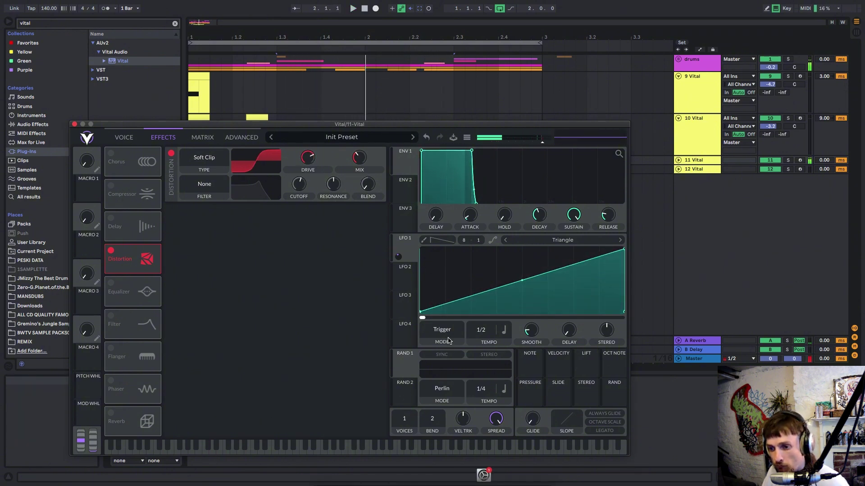
Set LFO 1 to Envelope mode in the 11 Vital synth and adjust Envelope 1's decay and sustain point
click(446, 336)
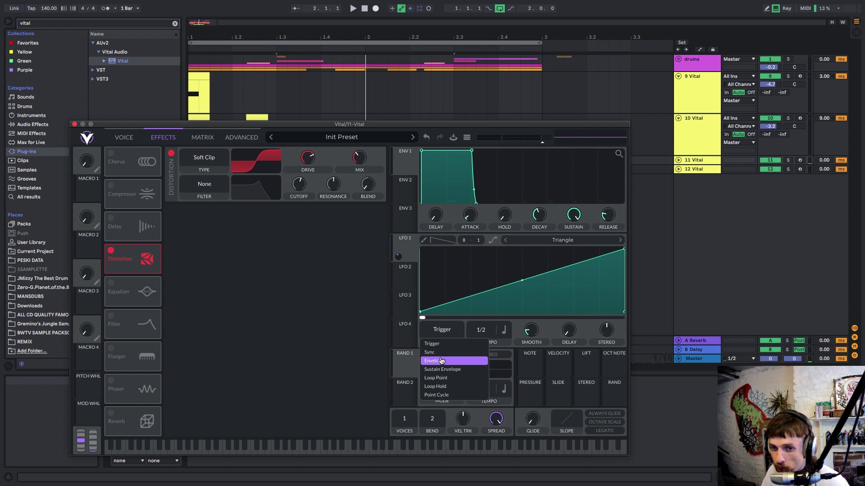
click(442, 361)
key(space)
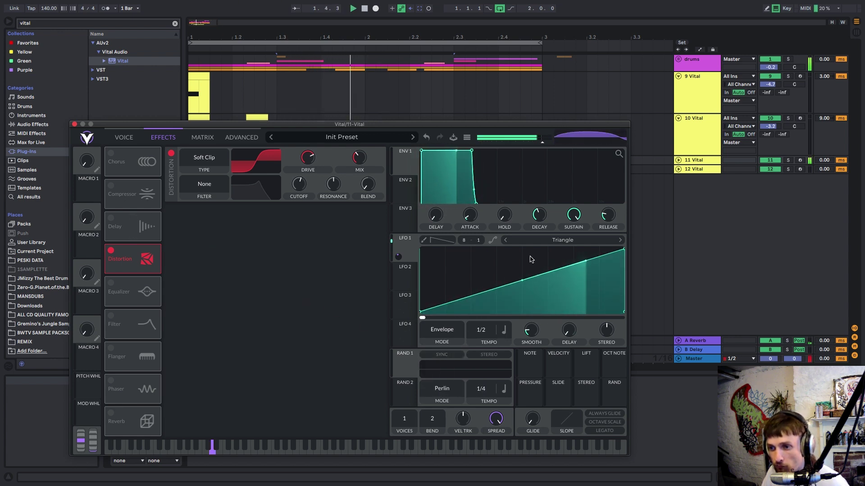
drag(472, 150, 491, 167)
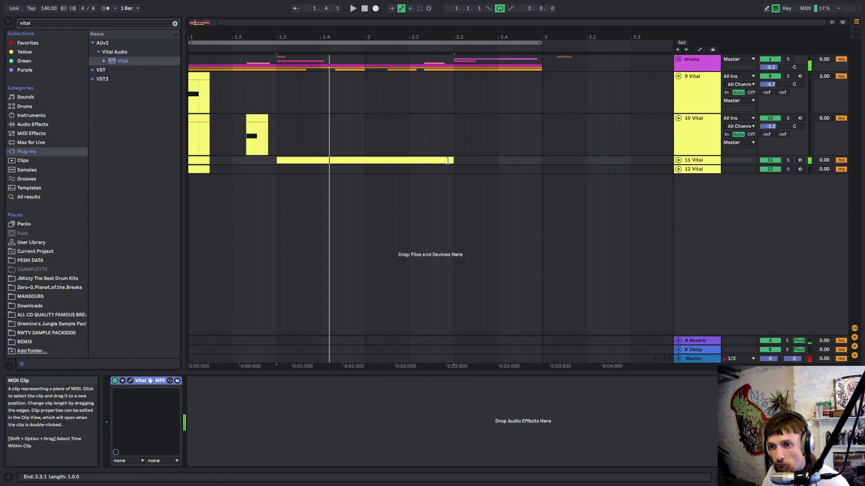
Shorten the 11 Vital clip to end at 1.4.2 and copy it onto the 12 Vital track, starting at 1.4.2
drag(448, 161, 343, 161)
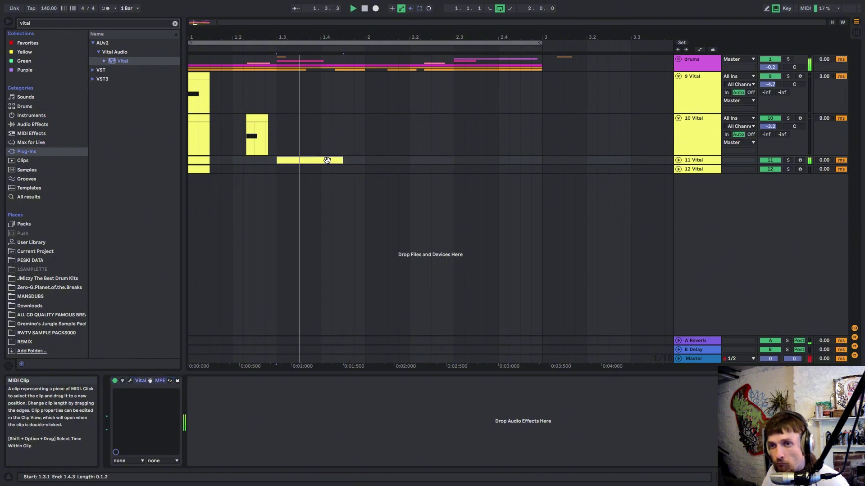
drag(309, 20, 316, 49)
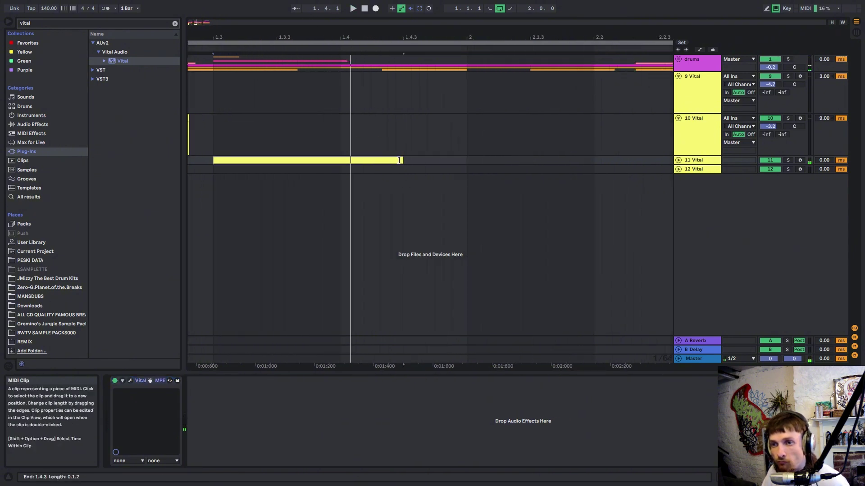
click(398, 160)
drag(398, 160, 500, 173)
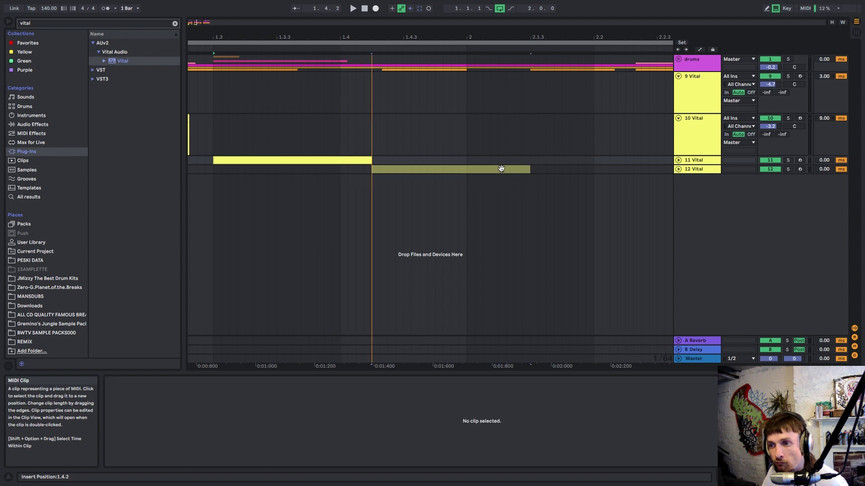
In the 12 Vital track's synth, switch oscillator 1 to Basic Shapes and move its wavetable position to a square wave
click(690, 170)
key(space)
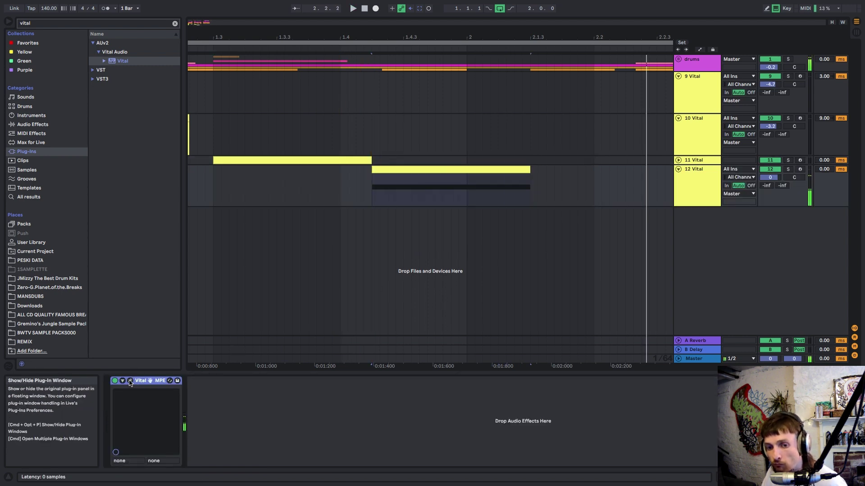
click(130, 383)
key(space)
click(272, 153)
key(space)
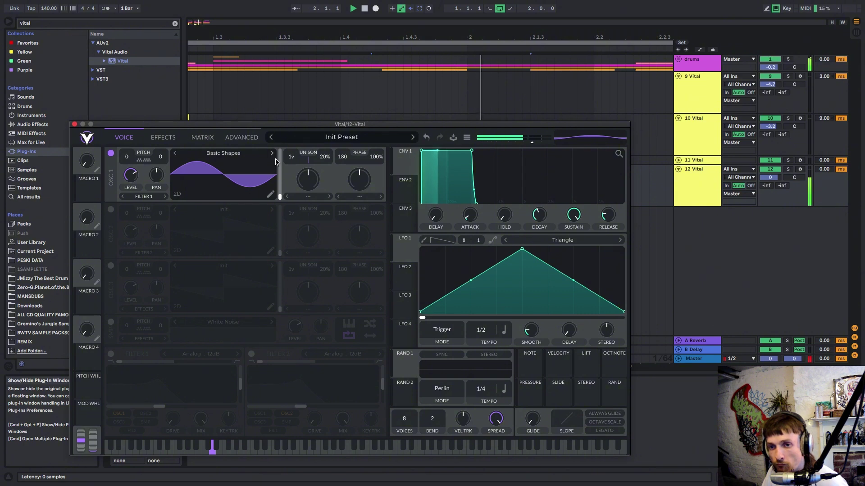
key(space)
drag(280, 189, 281, 170)
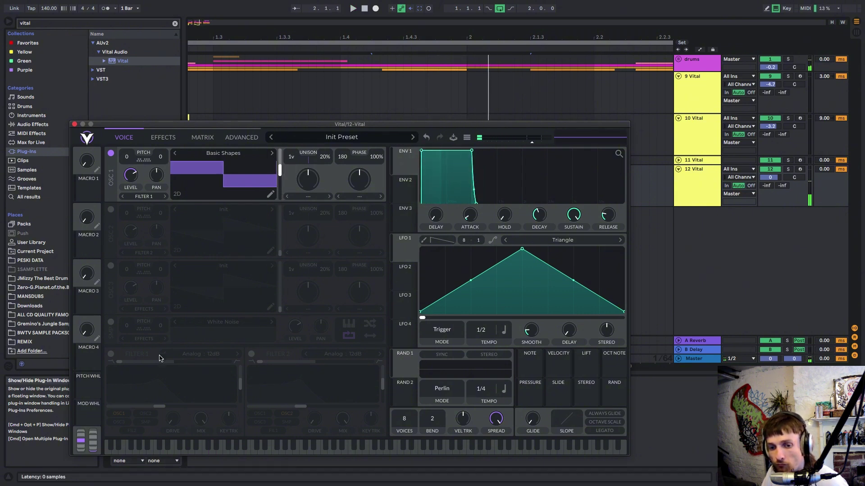
Enable Filter 1 on the 12 Vital synth and sweep its lowered cutoff with Envelope 2, shaped with a slower attack and no sustain
click(110, 354)
key(space)
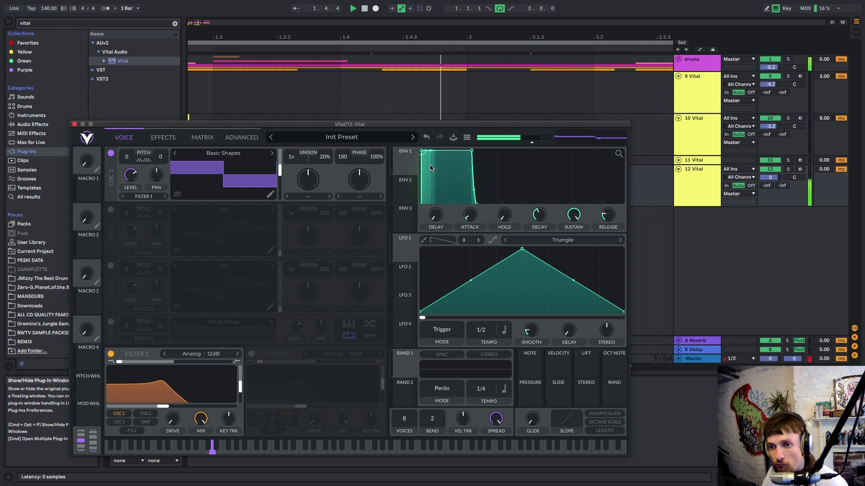
click(404, 198)
drag(422, 151, 449, 151)
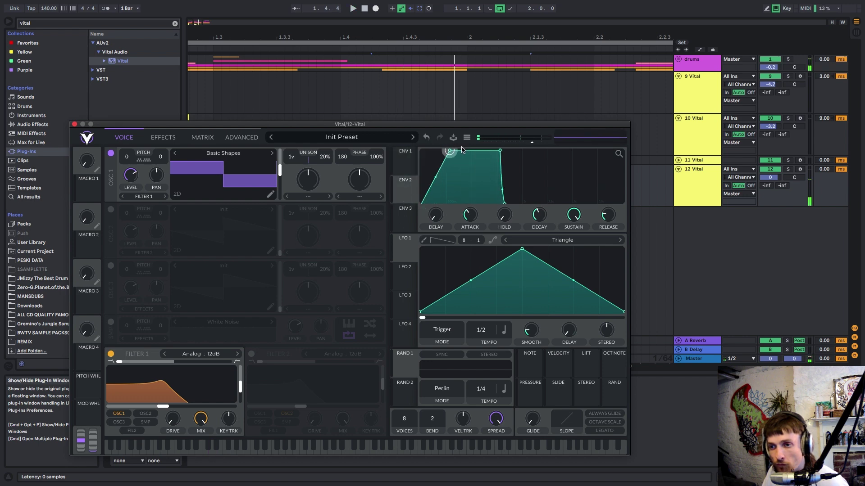
drag(485, 189, 485, 206)
drag(399, 197, 172, 398)
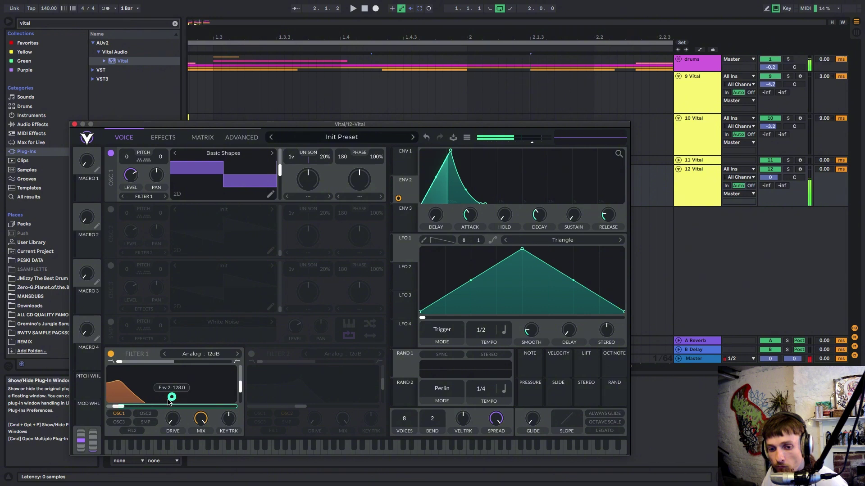
drag(117, 408, 171, 405)
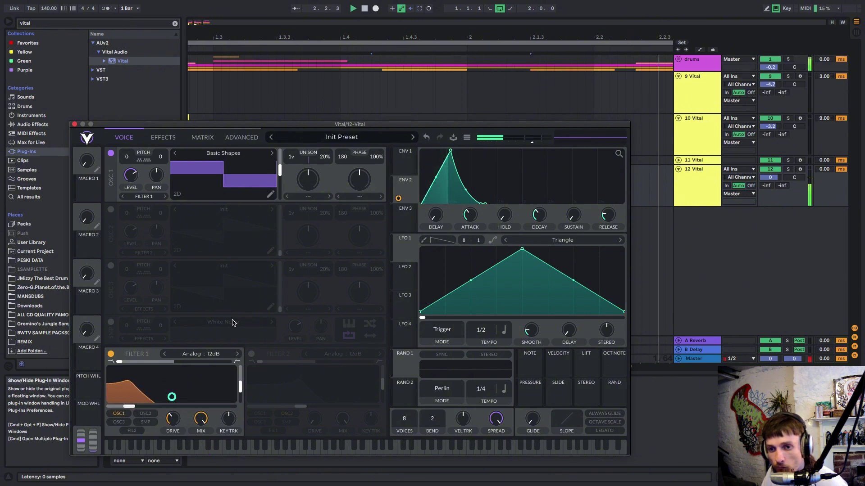
Set oscillator 1's unison to 2 voices, reduce its phase randomization, and close the 12 Vital synth window
drag(292, 157, 325, 167)
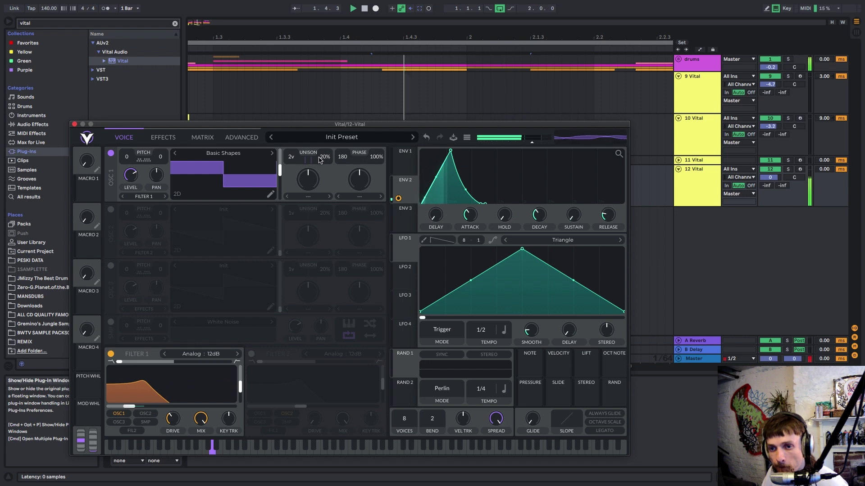
drag(374, 158, 334, 248)
click(74, 124)
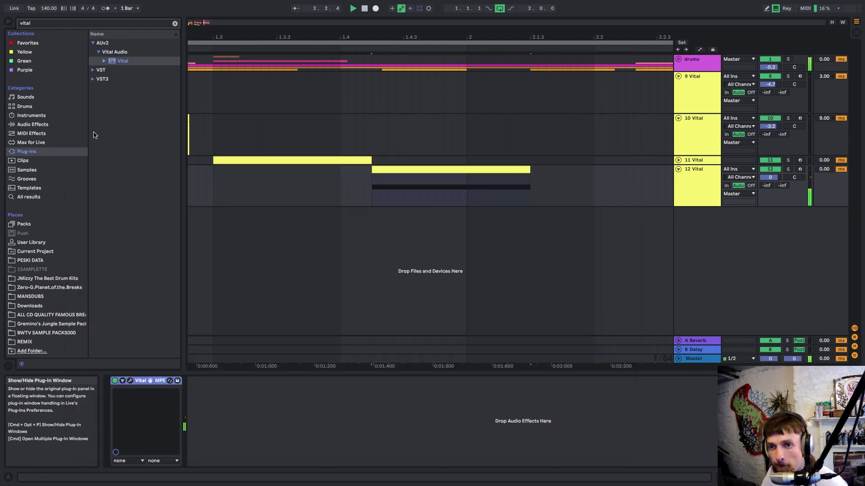
Move the 12 Vital clip later in the loop so that it starts at 2.3
drag(432, 41, 216, 35)
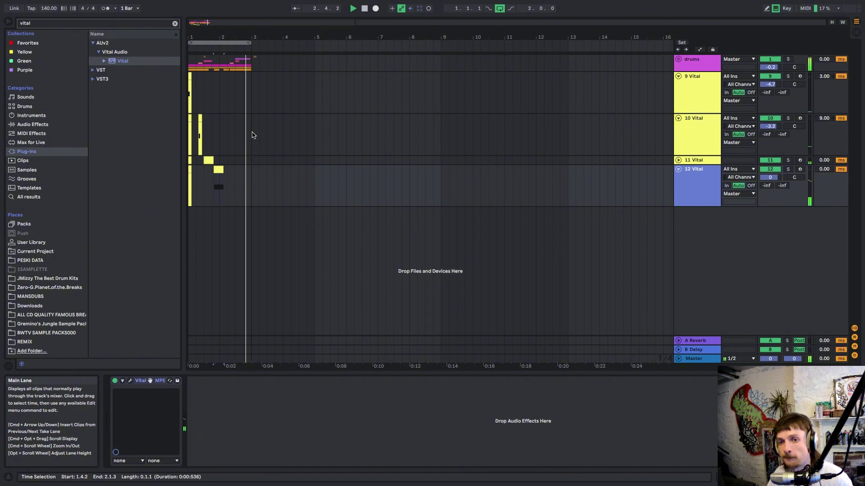
drag(219, 170, 240, 171)
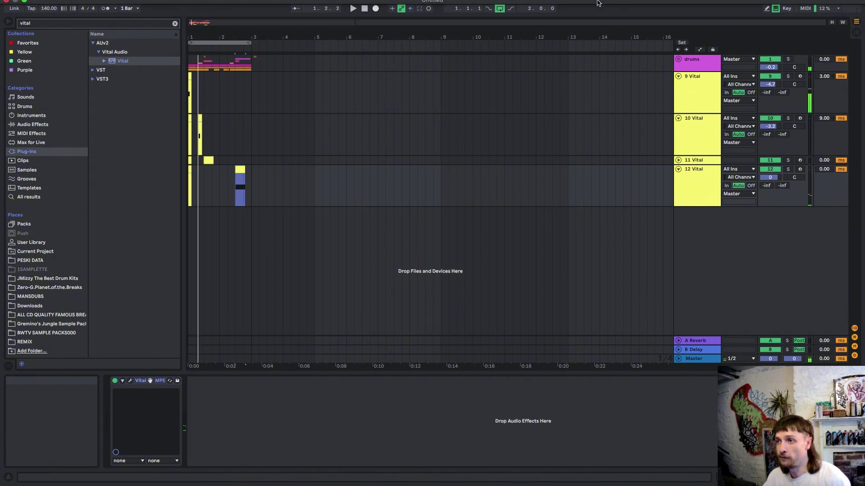
click(755, 4)
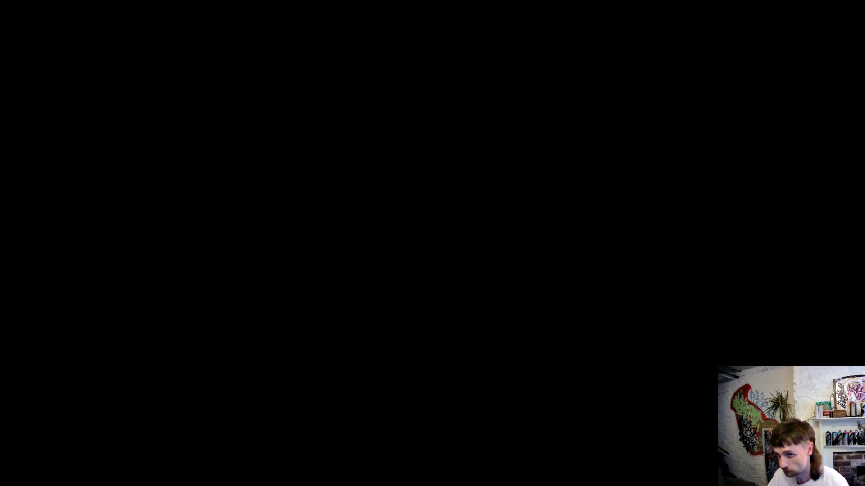